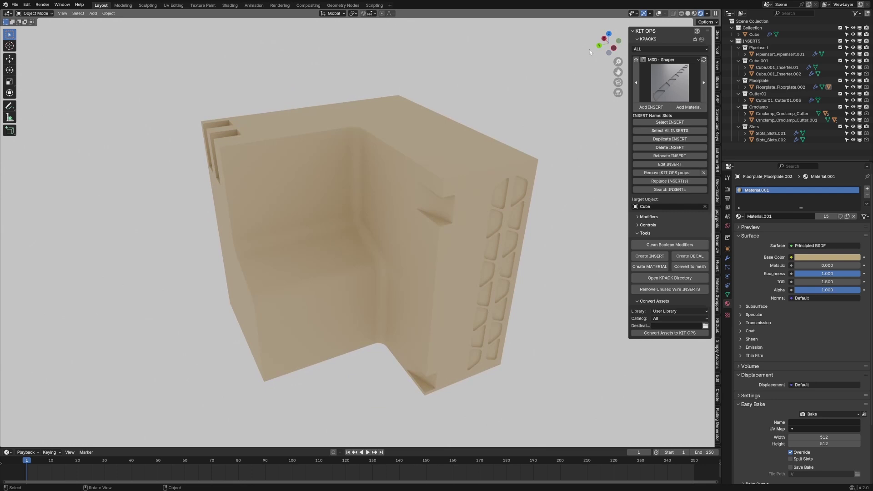
Step: Turn on overlays and select the Floorplate.002 insert on the slotted cube
{"action": "left_click", "coordinate": [659, 13]}
{"action": "middle_click_drag", "start_coordinate": [420, 165], "coordinate": [299, 318]}
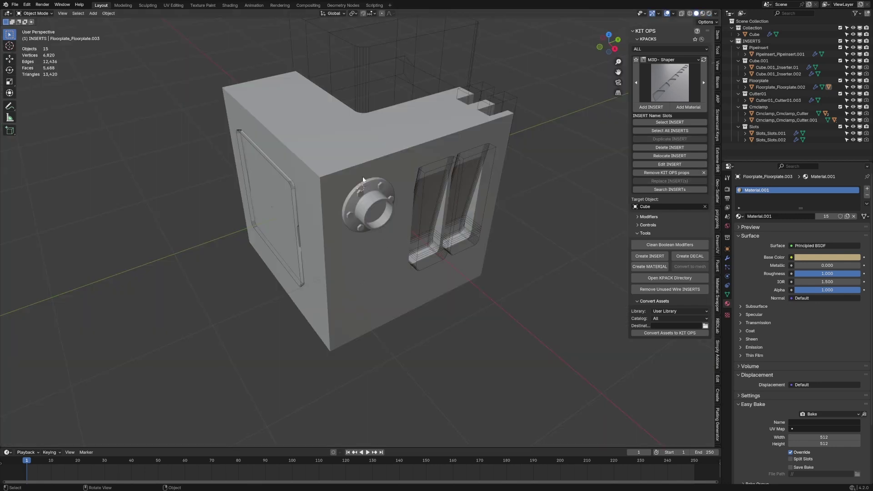
{"action": "middle_click_drag", "start_coordinate": [363, 180], "coordinate": [379, 172]}
{"action": "middle_click_drag", "start_coordinate": [300, 217], "coordinate": [370, 180]}
{"action": "left_click", "coordinate": [339, 209]}
{"action": "left_click", "coordinate": [319, 204]}
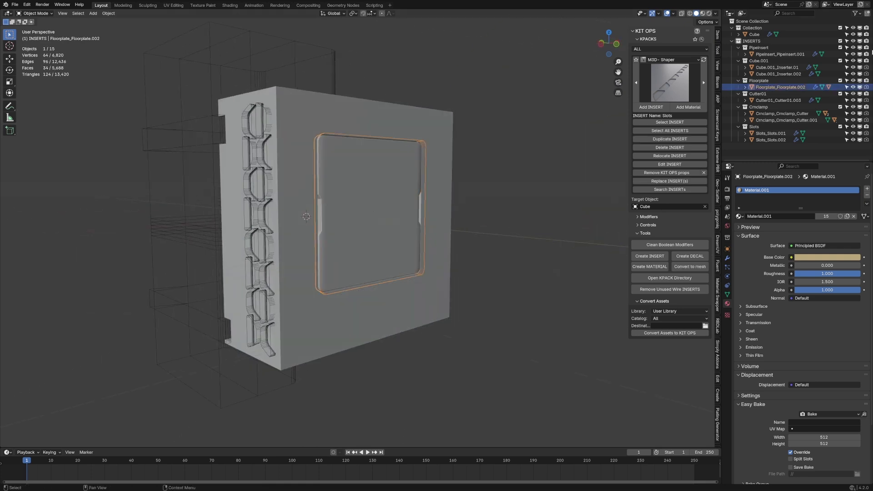
Step: Pick the FloorPlate insert from the M3D - Indust kit pack and edit it
{"action": "left_click", "coordinate": [670, 58]}
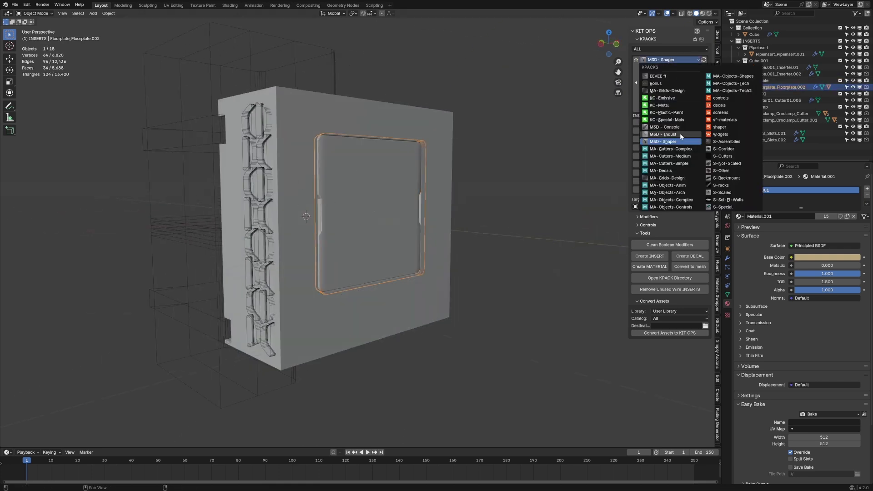
{"action": "left_click", "coordinate": [680, 133]}
{"action": "left_click", "coordinate": [677, 98]}
{"action": "left_click", "coordinate": [689, 122]}
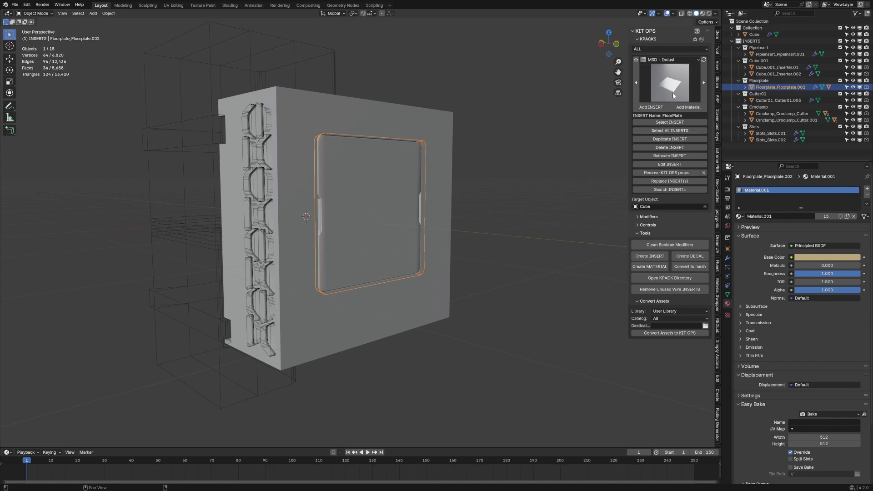
{"action": "left_click", "coordinate": [689, 165]}
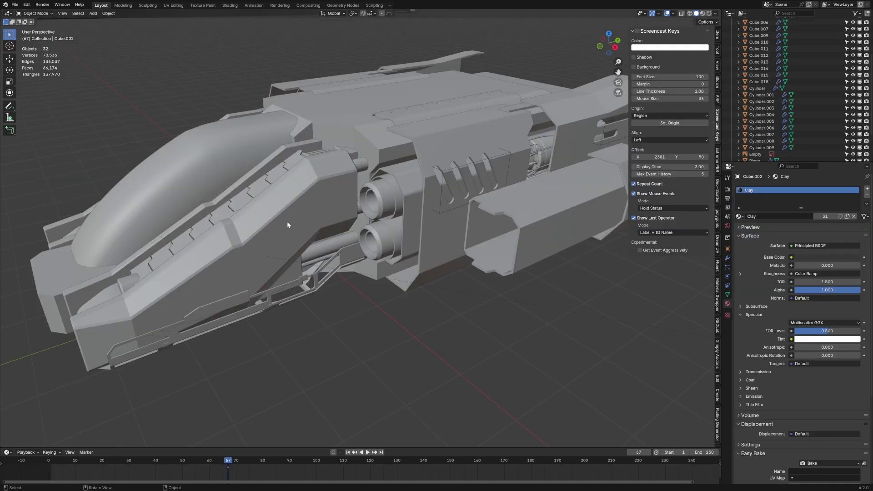
{"action": "middle_click_drag", "start_coordinate": [306, 255], "coordinate": [339, 255]}
{"action": "middle_click_drag", "start_coordinate": [339, 255], "coordinate": [370, 154], "text": "shift"}
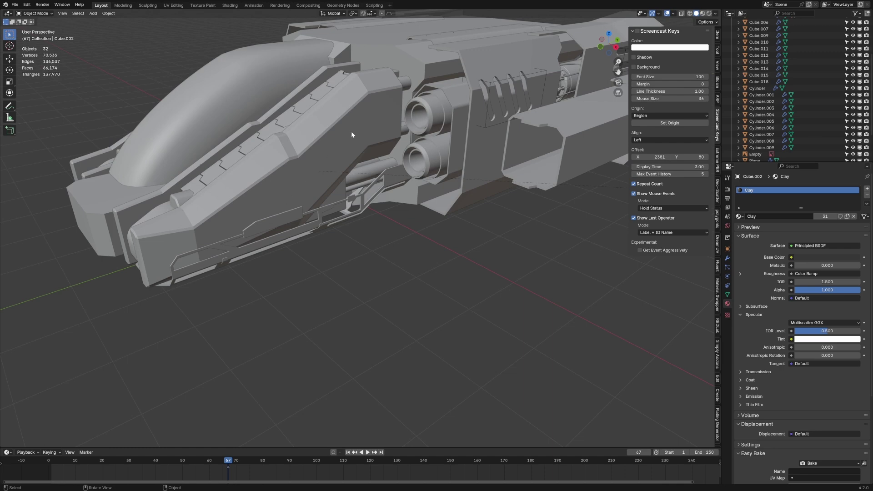
{"action": "mouse_move", "coordinate": [370, 122]}
{"action": "middle_mouse_down"}
{"action": "mouse_move", "coordinate": [393, 127]}
{"action": "mouse_move", "coordinate": [381, 119]}
{"action": "middle_mouse_up"}
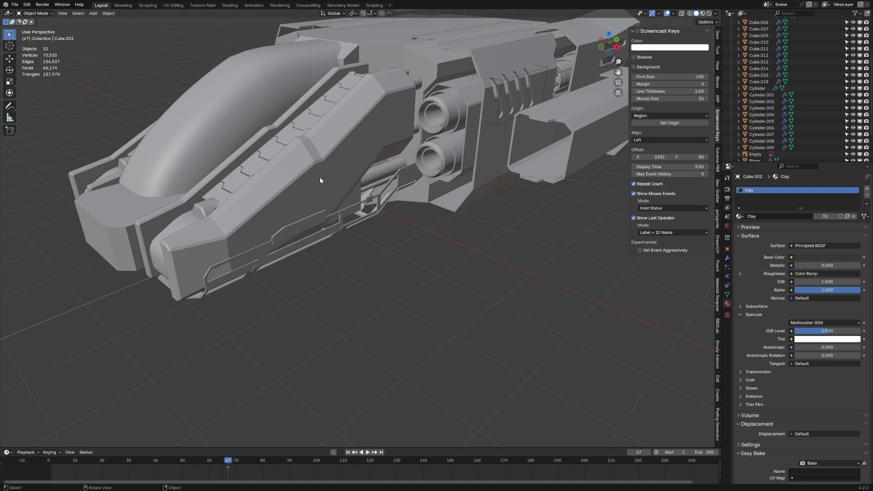
{"action": "middle_click_drag", "start_coordinate": [320, 180], "coordinate": [420, 205]}
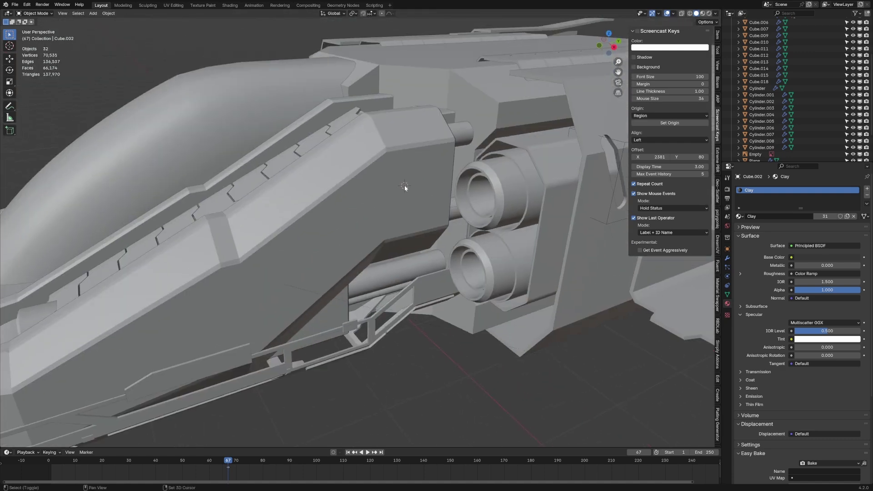
Step: Add a cube beside the engines and scale it down to 0.222 in Edit Mode
{"action": "key", "text": "shift+a"}
{"action": "mouse_move", "coordinate": [410, 181]}
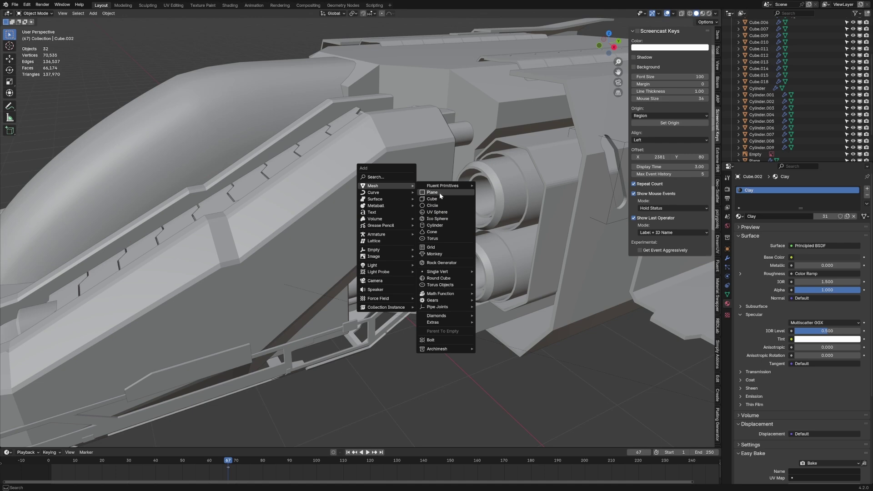
{"action": "left_click", "coordinate": [440, 193]}
{"action": "key", "text": "Tab"}
{"action": "key", "text": "s"}
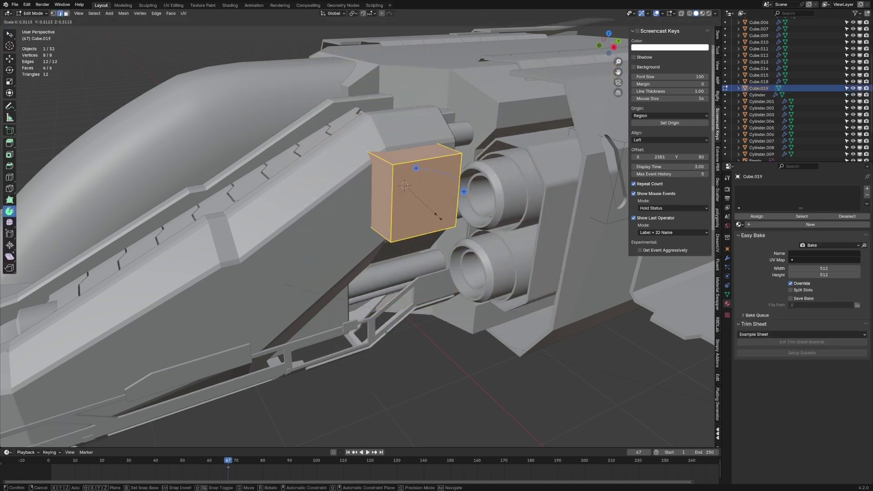
{"action": "left_click", "coordinate": [443, 218]}
{"action": "middle_click_drag", "start_coordinate": [444, 218], "coordinate": [546, 246]}
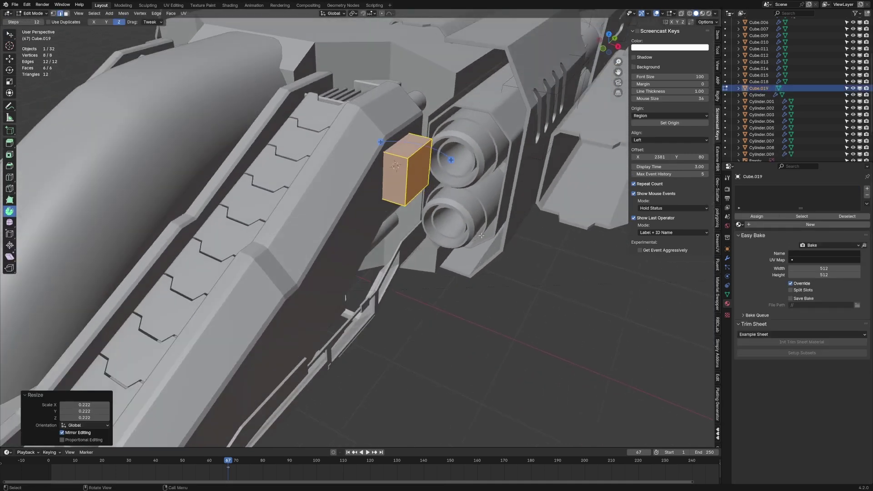
Step: Flatten the cube to 0.051 along X, frame it, and return to Object Mode
{"action": "key", "text": "s"}
{"action": "key", "text": "x"}
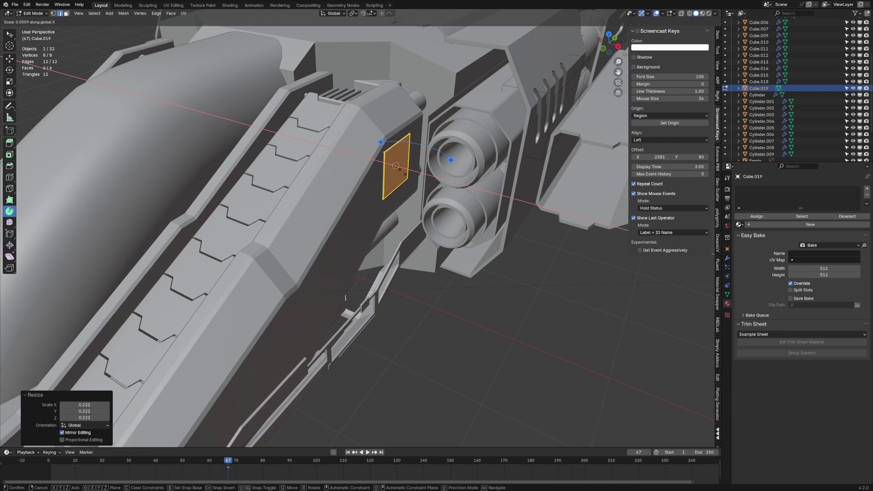
{"action": "left_click", "coordinate": [404, 171]}
{"action": "scroll", "coordinate": [410, 168], "scroll_direction": "down", "scroll_amount": 1}
{"action": "middle_click_drag", "start_coordinate": [424, 156], "coordinate": [354, 268], "text": "shift"}
{"action": "key", "text": "KP_Decimal"}
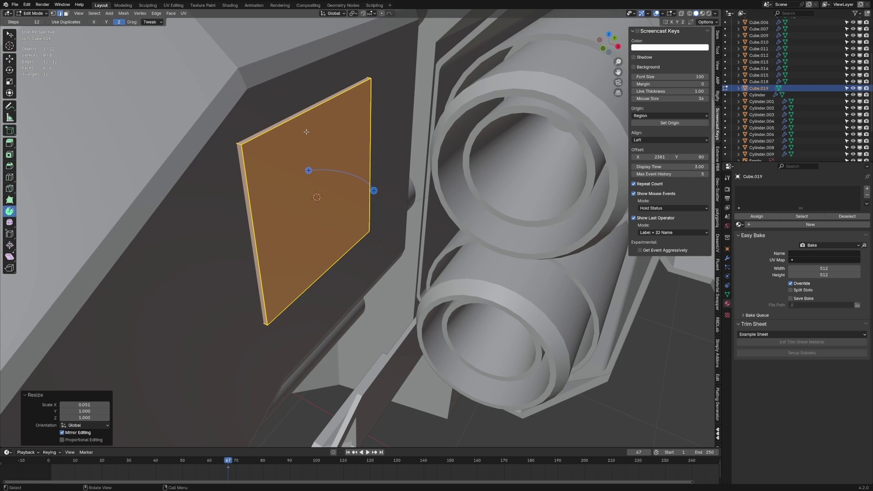
{"action": "key", "text": "Tab"}
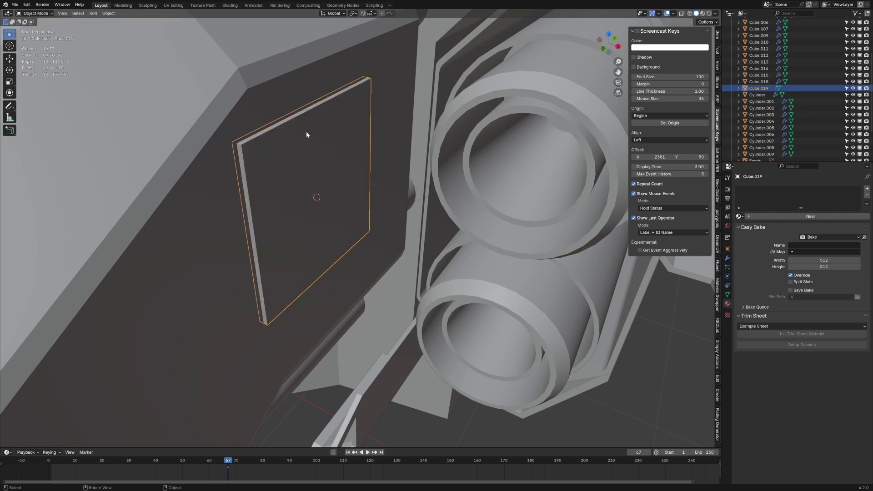
{"action": "left_click", "coordinate": [354, 14]}
Step: Switch to Right Orthographic view and zoom in on the plate
{"action": "key", "text": "Home"}
{"action": "key", "text": "KP_3"}
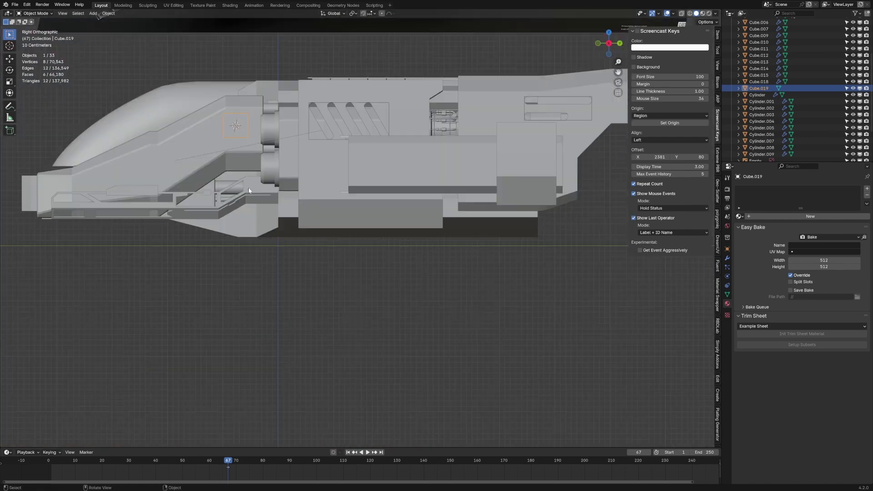
{"action": "scroll", "coordinate": [189, 149], "scroll_direction": "up", "scroll_amount": 1}
{"action": "middle_click_drag", "start_coordinate": [188, 148], "coordinate": [264, 190], "text": "shift"}
{"action": "scroll", "coordinate": [291, 146], "scroll_direction": "up", "scroll_amount": 3}
{"action": "middle_click_drag", "start_coordinate": [328, 86], "coordinate": [448, 238], "text": "shift"}
{"action": "scroll", "coordinate": [418, 261], "scroll_direction": "up", "scroll_amount": 2}
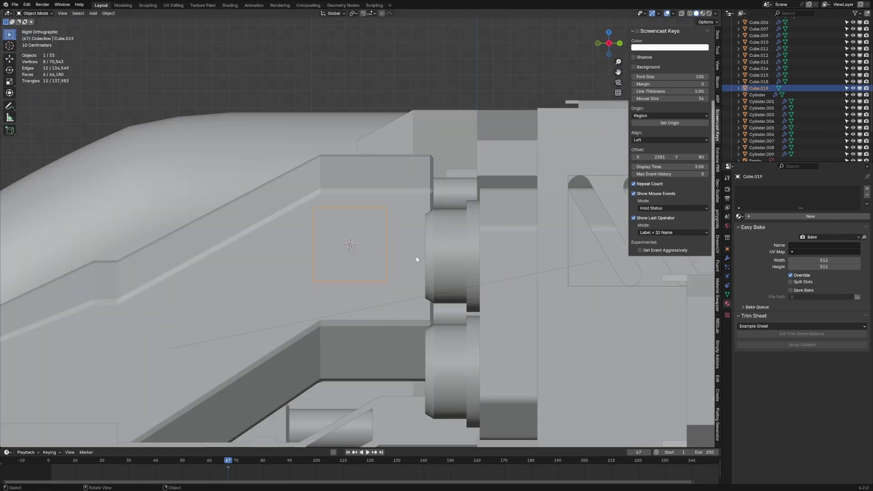
Step: Rename Cube.019 to Plate_Istdu_01 in the Outliner
{"action": "double_click", "coordinate": [758, 88]}
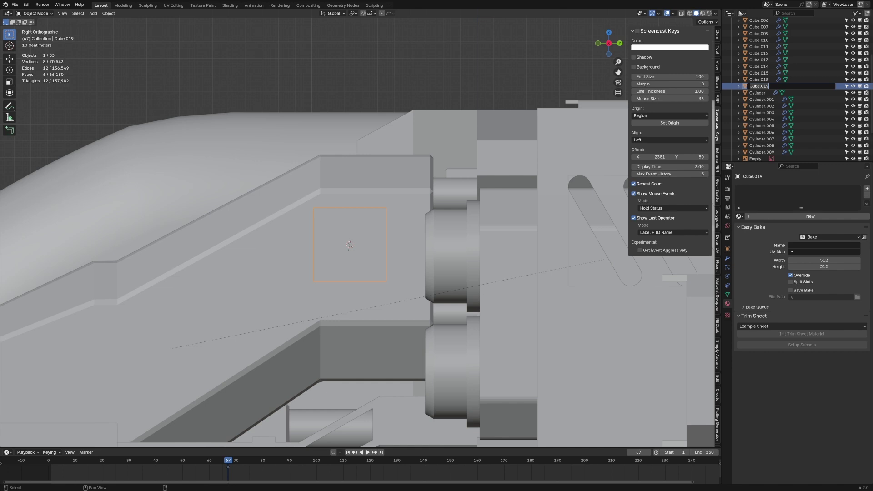
{"action": "type", "text": "Plate"}
{"action": "type", "text": "_Istdu_01stdu_011"}
{"action": "key", "text": "BackSpace"}
{"action": "key", "text": "Return"}
{"action": "scroll", "coordinate": [718, 381], "scroll_direction": "down", "scroll_amount": 5}
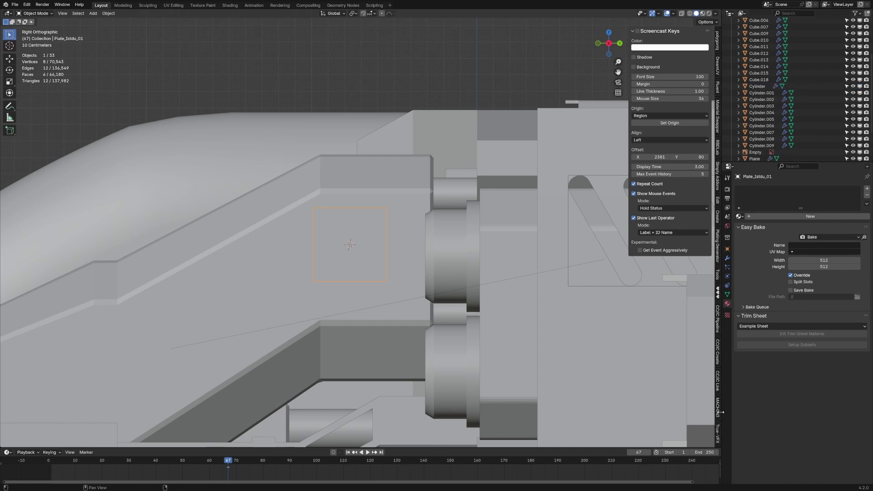
Step: In the KIT OPS tab, choose the M3D - Indust pack and create the Plate_Istdu_01 insert
{"action": "scroll", "coordinate": [549, 365], "scroll_direction": "down", "scroll_amount": 7}
{"action": "scroll", "coordinate": [549, 365], "scroll_direction": "up", "scroll_amount": 3}
{"action": "left_click", "coordinate": [718, 293]}
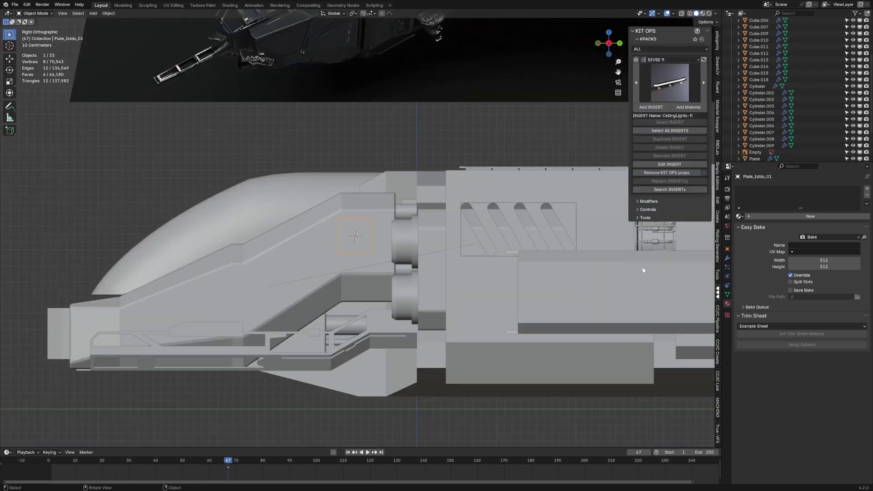
{"action": "middle_click_drag", "start_coordinate": [565, 221], "coordinate": [484, 197], "text": "shift"}
{"action": "left_click", "coordinate": [681, 61]}
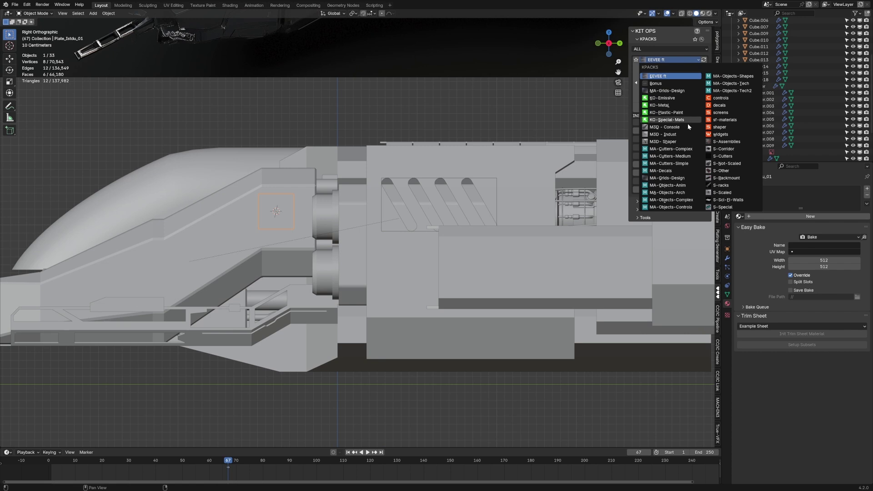
{"action": "left_click", "coordinate": [685, 135]}
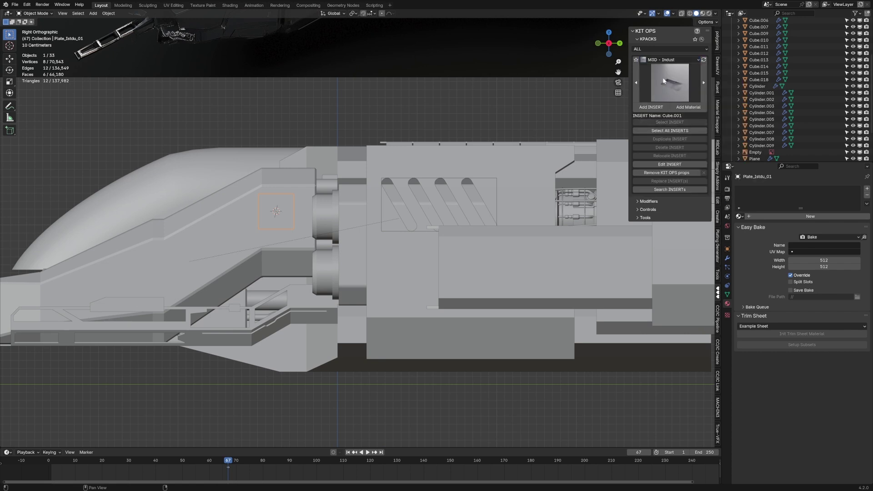
{"action": "left_click", "coordinate": [640, 210]}
{"action": "left_click", "coordinate": [636, 203]}
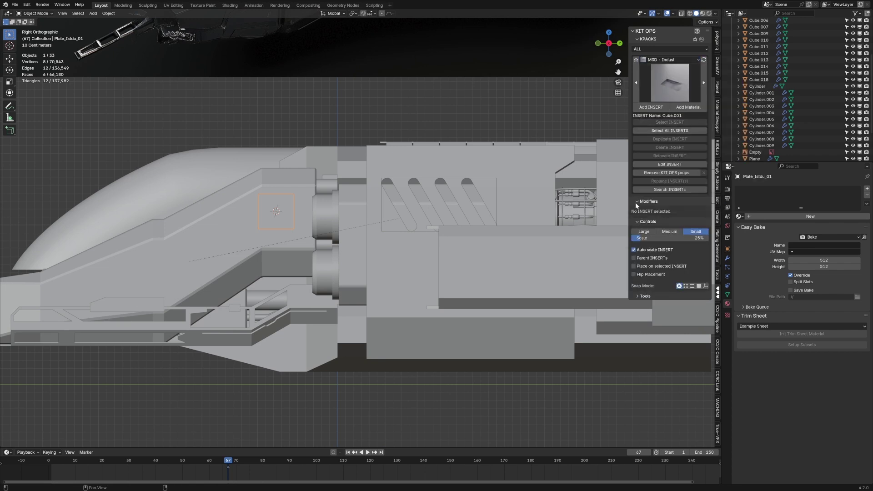
{"action": "left_click", "coordinate": [641, 297]}
{"action": "left_click", "coordinate": [650, 319]}
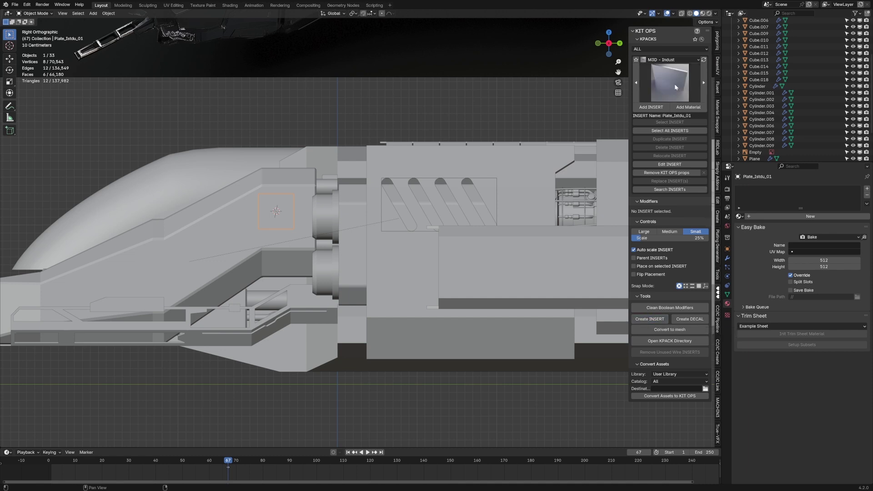
Step: Open the new plate insert, rotate it 90° on Y, and apply all transforms
{"action": "left_click", "coordinate": [677, 166]}
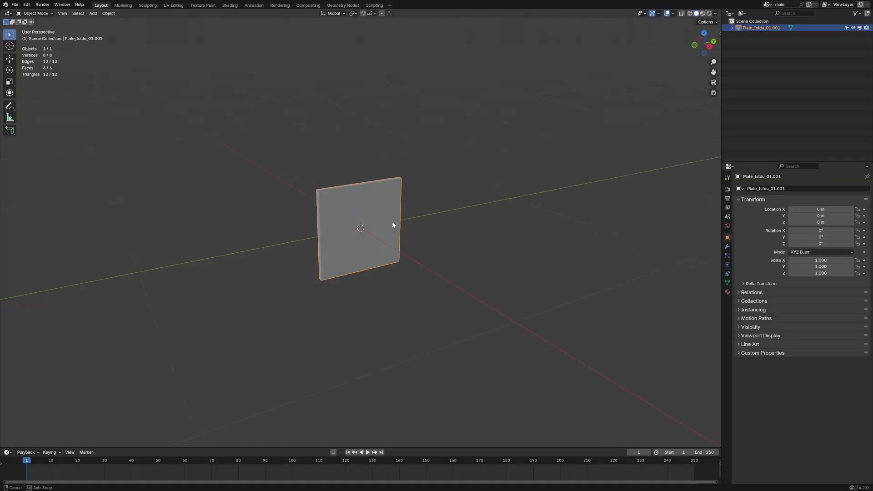
{"action": "middle_click_drag", "start_coordinate": [394, 301], "coordinate": [408, 249]}
{"action": "key", "text": "alt+r"}
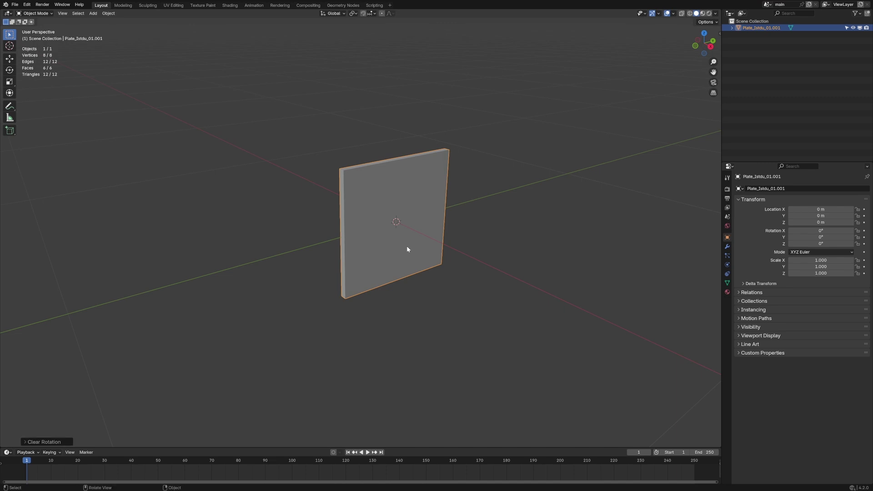
{"action": "key", "text": "r"}
{"action": "type", "text": "x"}
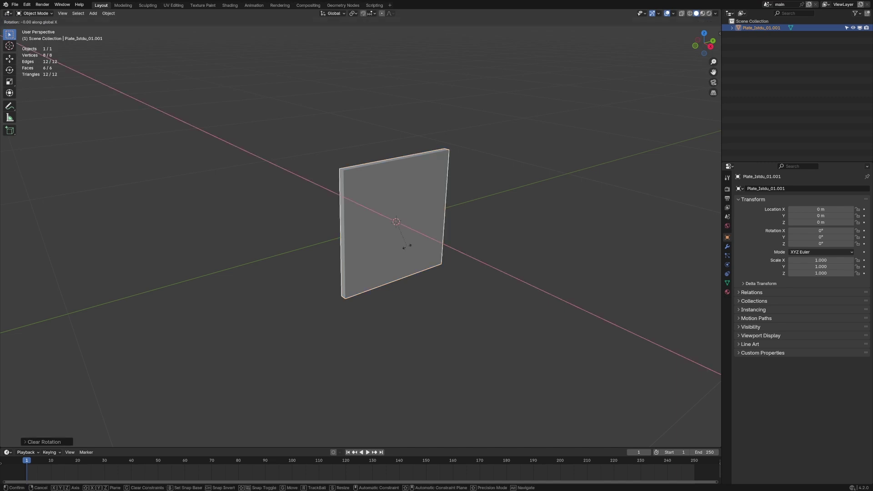
{"action": "type", "text": "y90"}
{"action": "key", "text": "Return"}
{"action": "key", "text": "ctrl+a"}
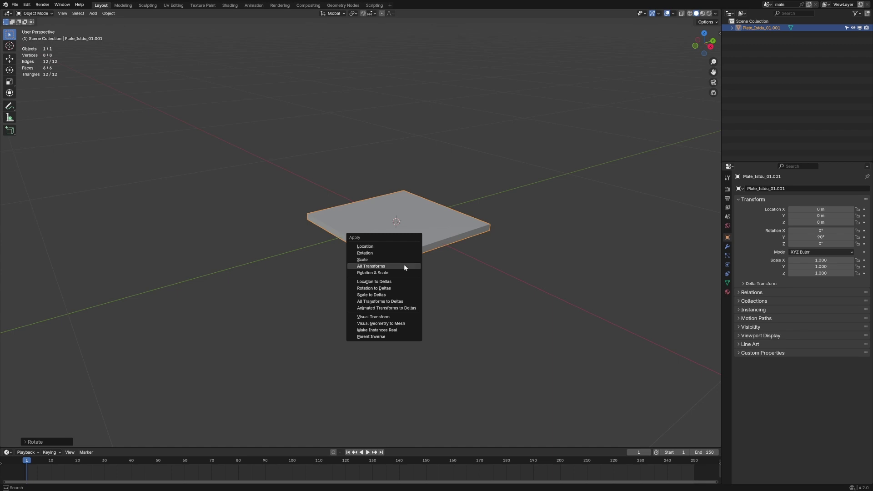
{"action": "left_click", "coordinate": [404, 266]}
{"action": "middle_click_drag", "start_coordinate": [404, 265], "coordinate": [405, 199]}
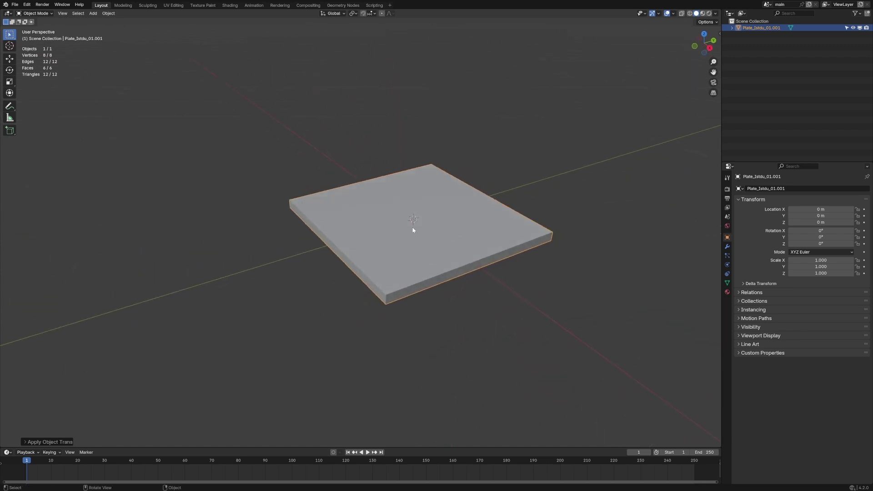
Step: Set snapping to Vertex, then select the plate's top face in Edit Mode
{"action": "left_click", "coordinate": [374, 13]}
{"action": "left_click", "coordinate": [366, 74]}
{"action": "middle_click_drag", "start_coordinate": [491, 187], "coordinate": [403, 268]}
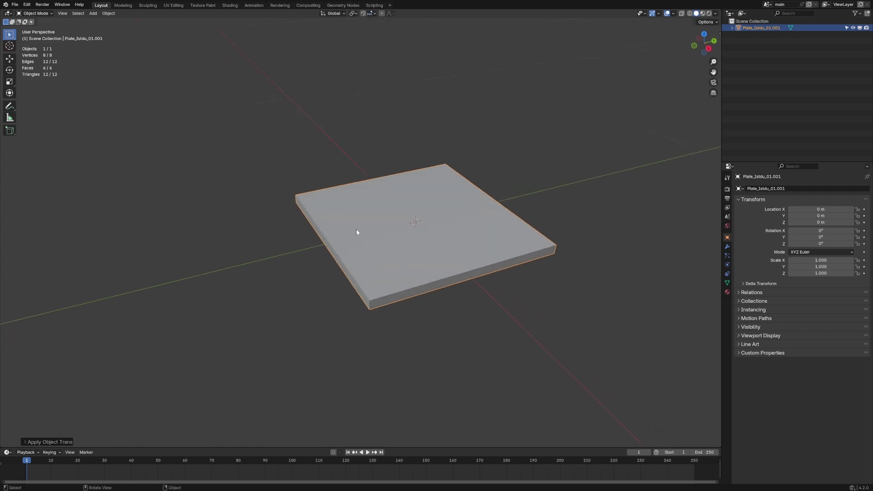
{"action": "key", "text": "Tab"}
{"action": "scroll", "coordinate": [432, 285], "scroll_direction": "up", "scroll_amount": 2}
{"action": "left_click", "coordinate": [500, 276]}
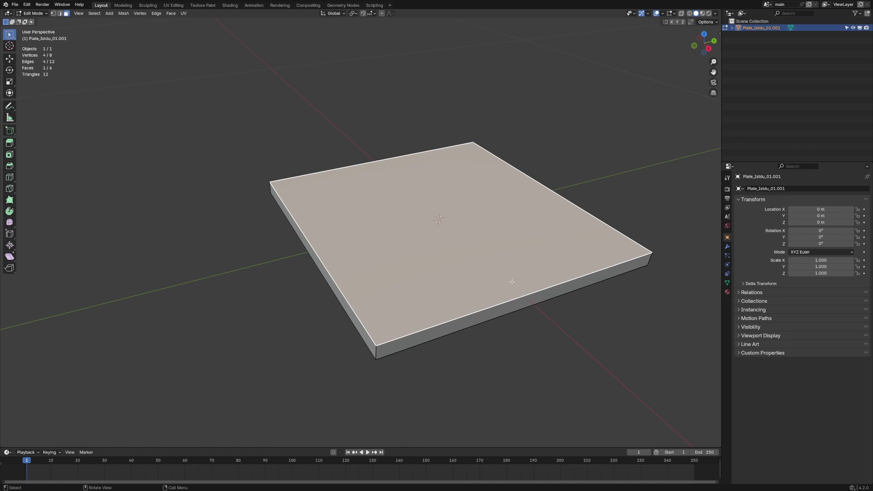
Step: Slightly enlarge the top face and select the four vertical corner edges
{"action": "key", "text": "s"}
{"action": "left_click", "coordinate": [517, 288]}
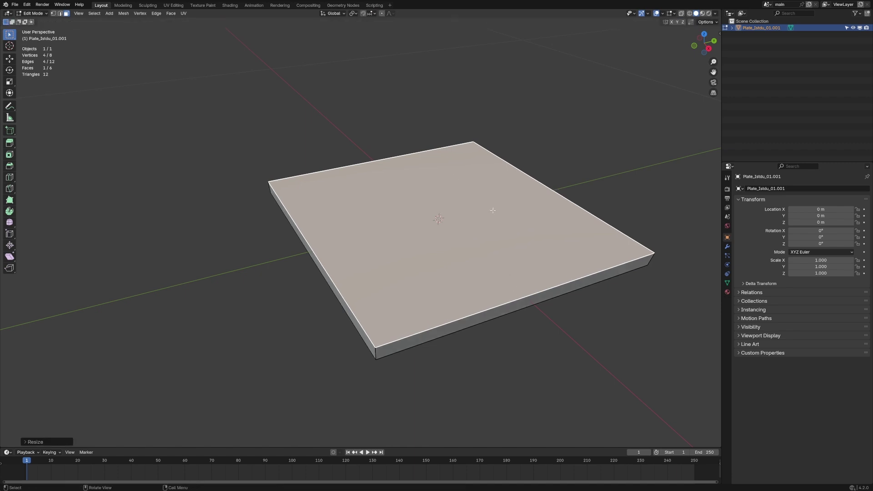
{"action": "middle_click_drag", "start_coordinate": [493, 211], "coordinate": [490, 185]}
{"action": "key", "text": "2"}
{"action": "left_click", "coordinate": [377, 345]}
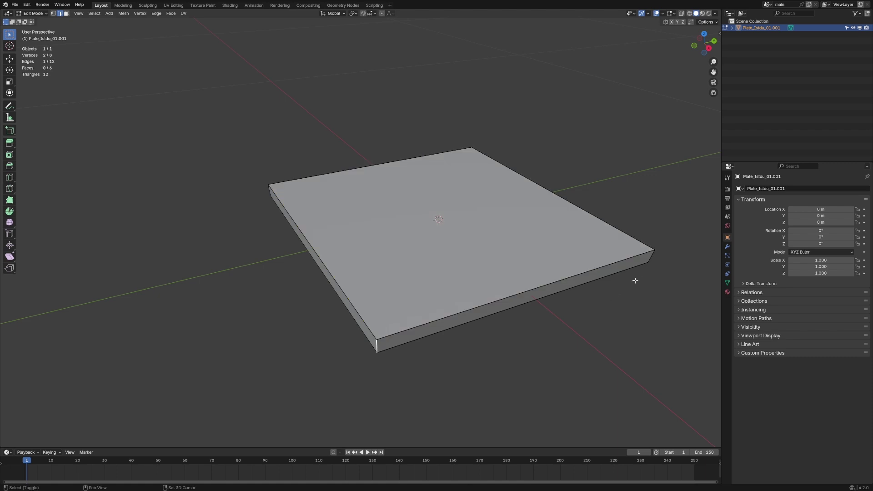
{"action": "left_click", "coordinate": [652, 257], "text": "shift"}
{"action": "left_click", "coordinate": [270, 189], "text": "shift"}
{"action": "middle_click_drag", "start_coordinate": [270, 188], "coordinate": [390, 275]}
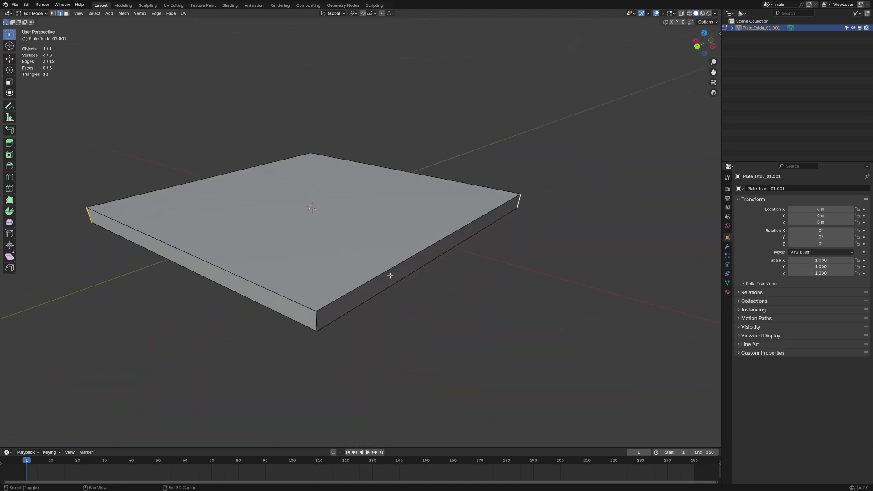
{"action": "left_click", "coordinate": [335, 327], "text": "shift"}
Step: Bevel the four corner edges into smooth multi-segment rounded corners and show the KIT OPS panel
{"action": "key", "text": "ctrl+b"}
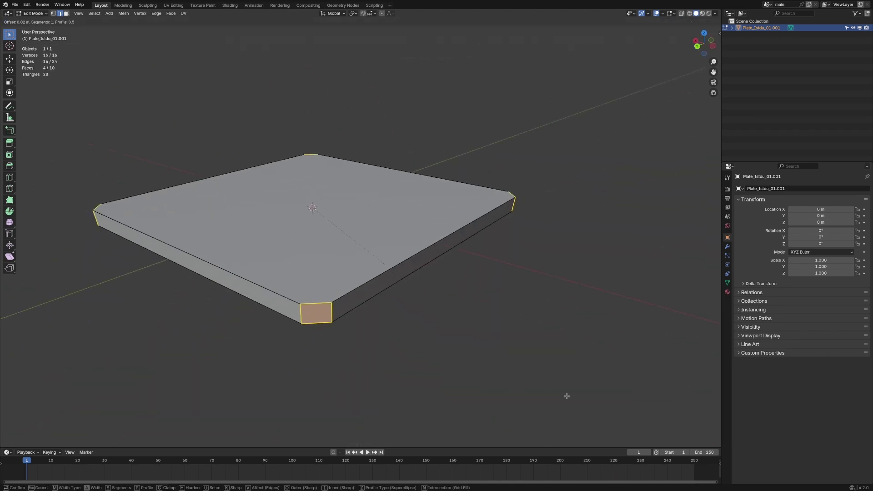
{"action": "scroll", "coordinate": [621, 400], "scroll_direction": "up", "scroll_amount": 8}
{"action": "left_click", "coordinate": [634, 404]}
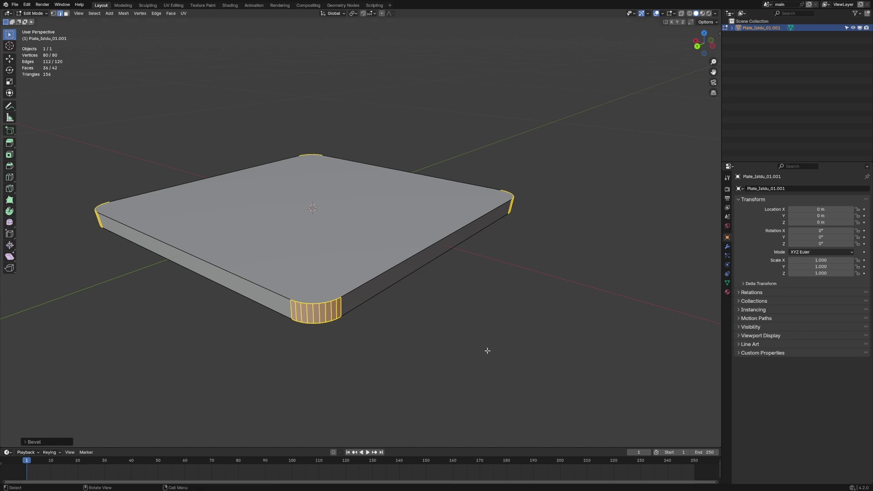
{"action": "middle_click_drag", "start_coordinate": [487, 350], "coordinate": [523, 343]}
{"action": "key", "text": "Tab"}
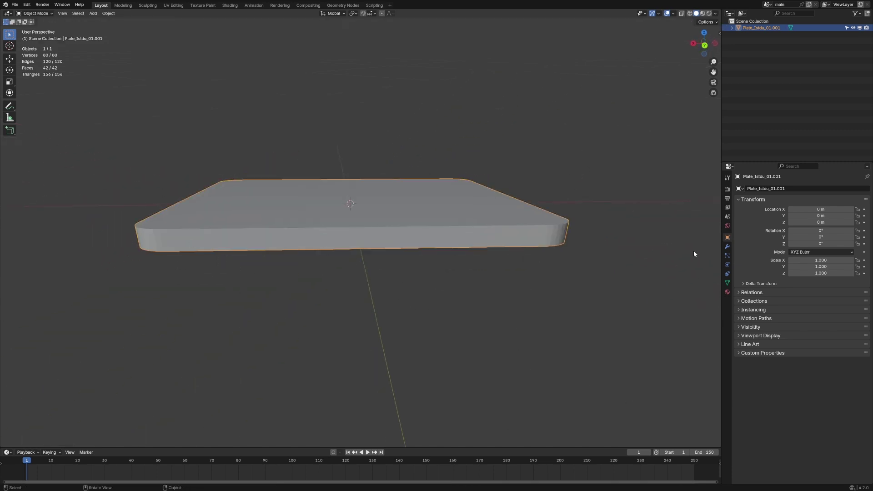
{"action": "key", "text": "n"}
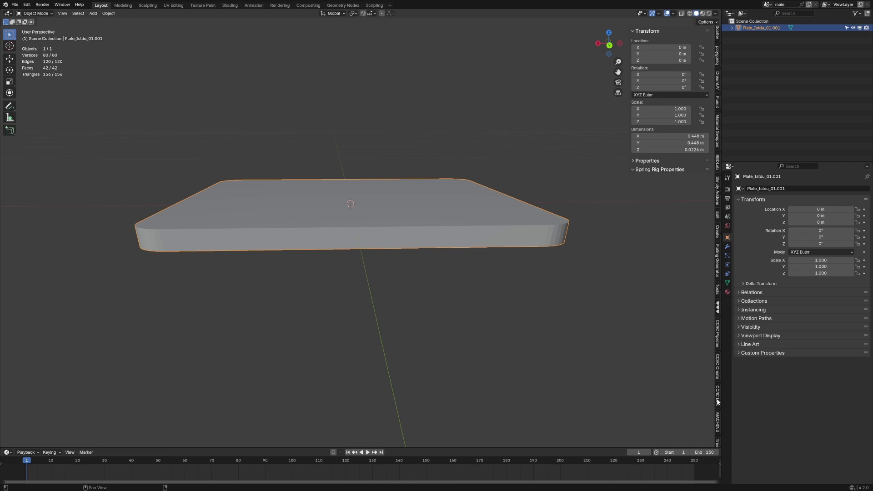
{"action": "left_click", "coordinate": [718, 308]}
{"action": "middle_click_drag", "start_coordinate": [517, 264], "coordinate": [507, 268]}
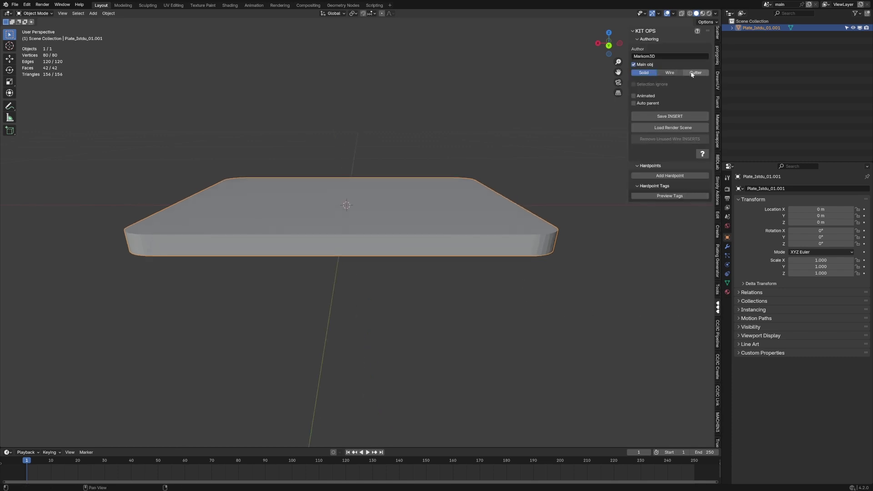
Step: Make the plate a KIT OPS cutter and duplicate its top face just above it
{"action": "left_click", "coordinate": [692, 73]}
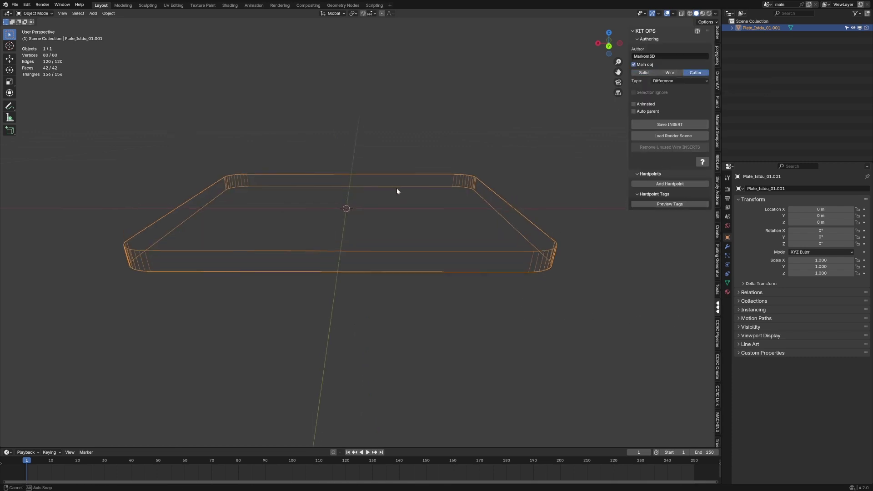
{"action": "key", "text": "Tab"}
{"action": "middle_click_drag", "start_coordinate": [397, 187], "coordinate": [397, 302]}
{"action": "left_click", "coordinate": [349, 198]}
{"action": "key", "text": "e"}
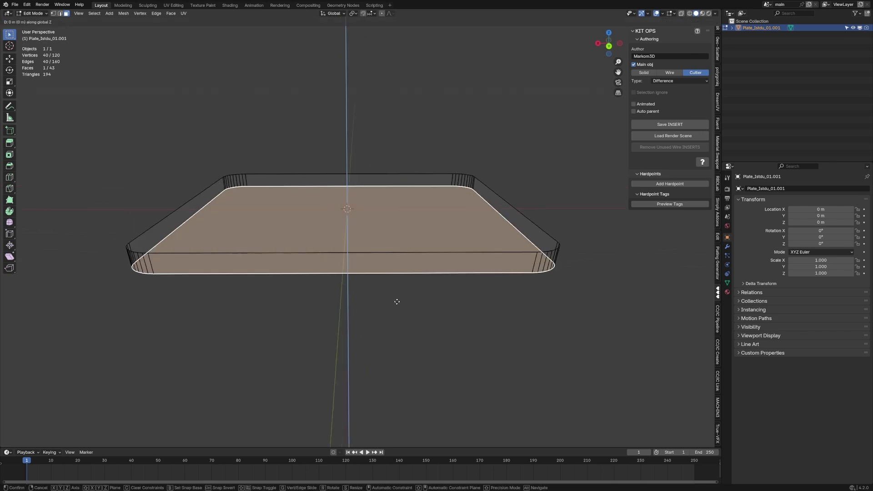
{"action": "left_click", "coordinate": [395, 272]}
Step: Separate the duplicated face into its own object and reselect the cutter plate
{"action": "key", "text": "p"}
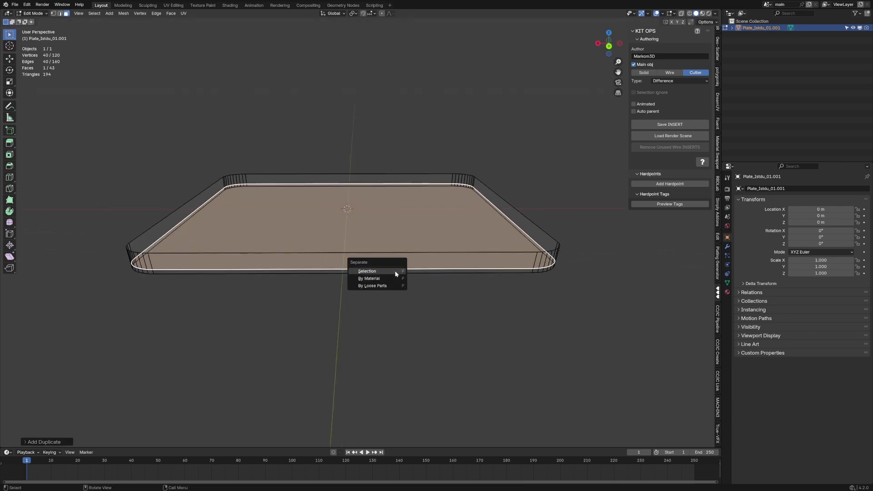
{"action": "left_click", "coordinate": [395, 271]}
{"action": "key", "text": "Tab"}
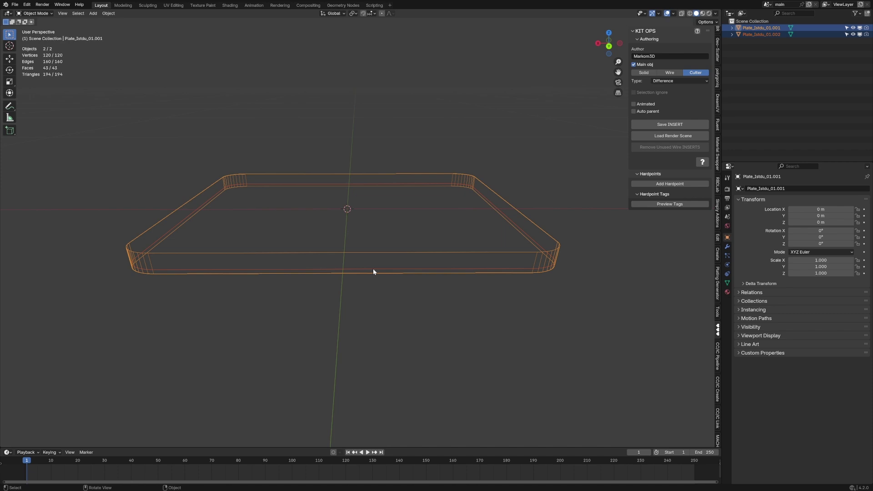
{"action": "left_click", "coordinate": [459, 256]}
{"action": "left_click", "coordinate": [459, 253]}
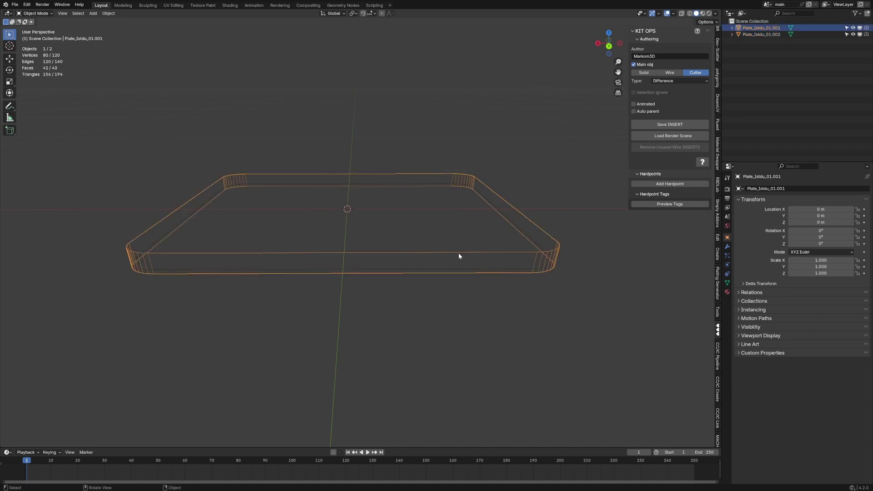
Step: Select Plate_Istdu_01.002 and set it as a Solid KIT OPS part
{"action": "left_click", "coordinate": [490, 269]}
{"action": "left_click", "coordinate": [492, 269]}
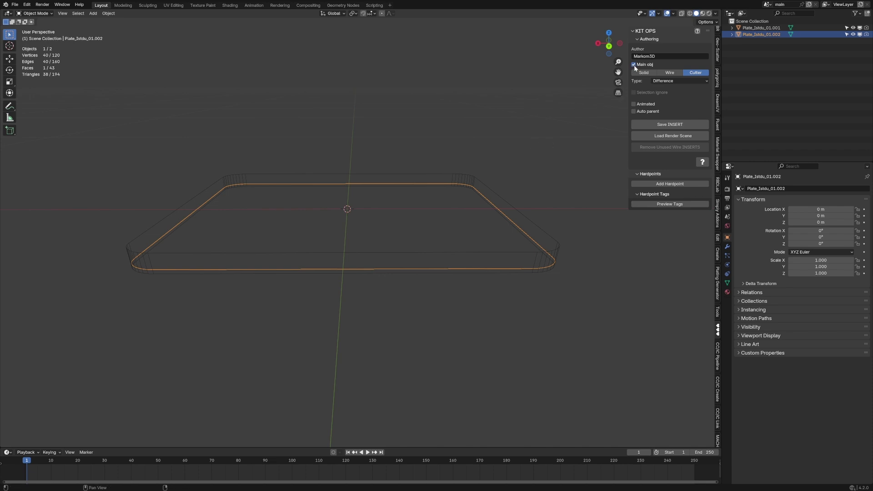
{"action": "left_click", "coordinate": [537, 223]}
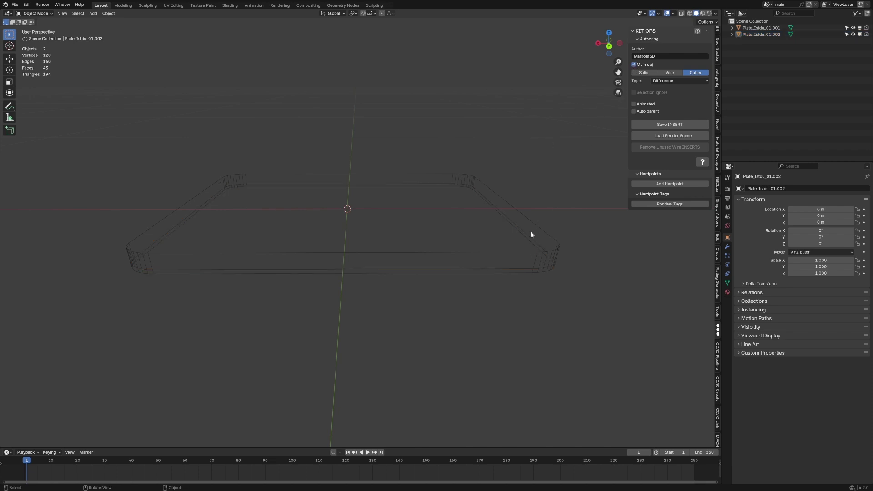
{"action": "left_click", "coordinate": [531, 232]}
{"action": "left_click", "coordinate": [507, 265]}
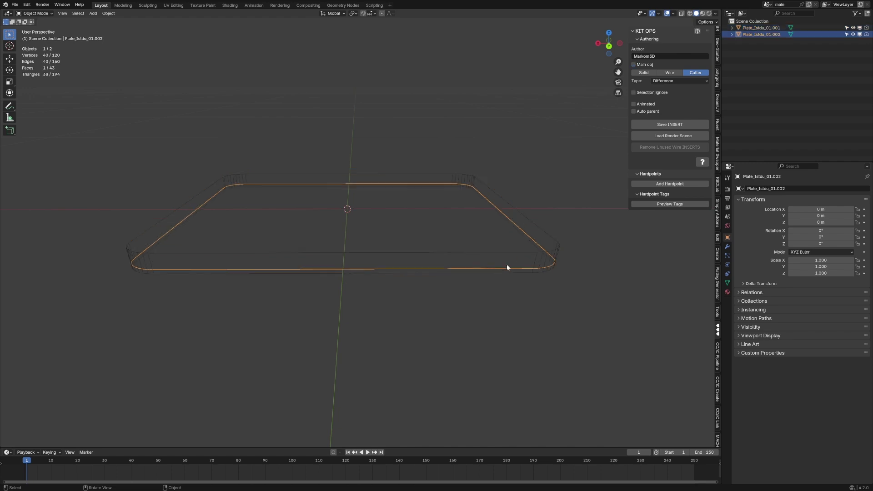
{"action": "left_click", "coordinate": [644, 73]}
Step: Inspect the top plate's mesh from Top view in Edit Mode, then exit
{"action": "middle_click_drag", "start_coordinate": [403, 245], "coordinate": [398, 266]}
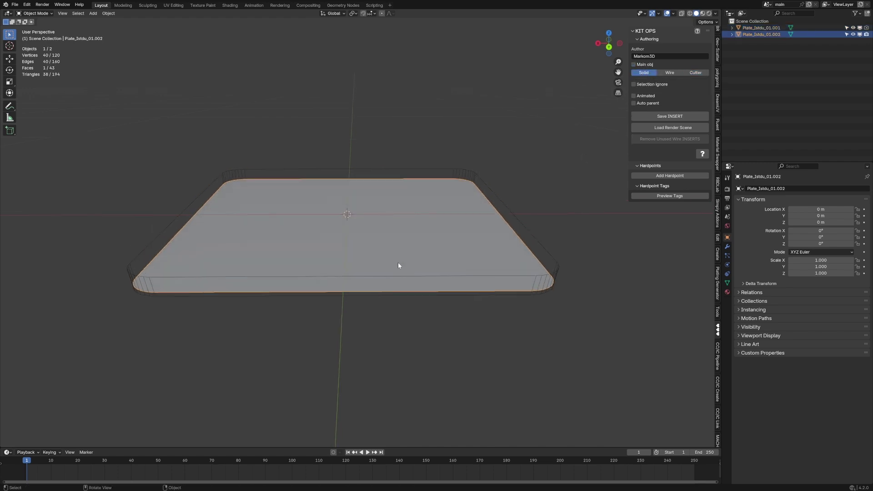
{"action": "scroll", "coordinate": [400, 266], "scroll_direction": "up", "scroll_amount": 3}
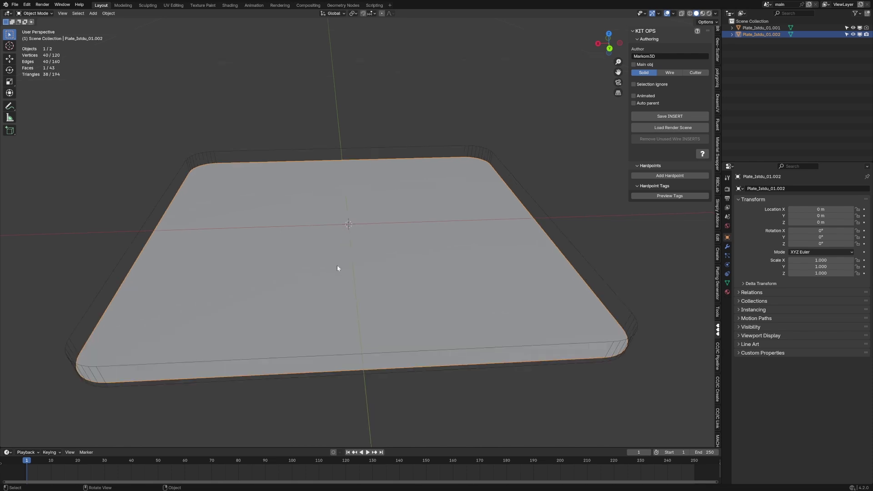
{"action": "key", "text": "Tab"}
{"action": "key", "text": "KP_7"}
{"action": "scroll", "coordinate": [330, 203], "scroll_direction": "up", "scroll_amount": 3}
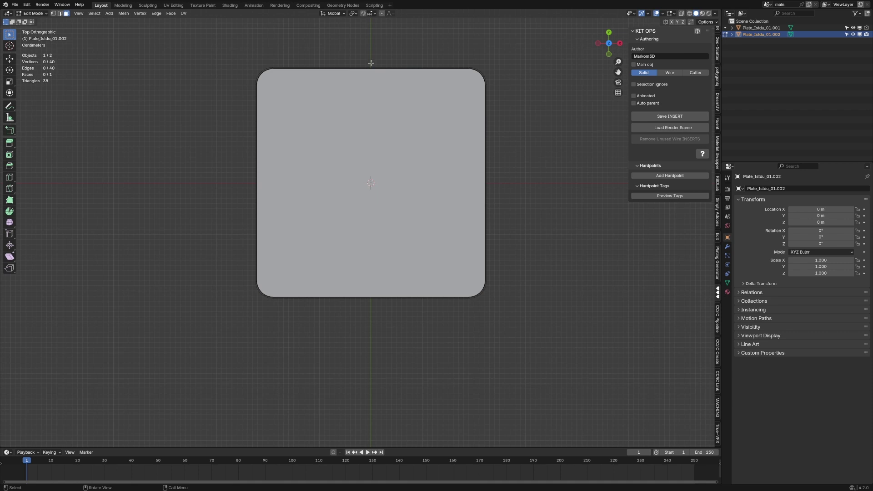
{"action": "middle_click_drag", "start_coordinate": [371, 58], "coordinate": [387, 205]}
{"action": "key", "text": "Tab"}
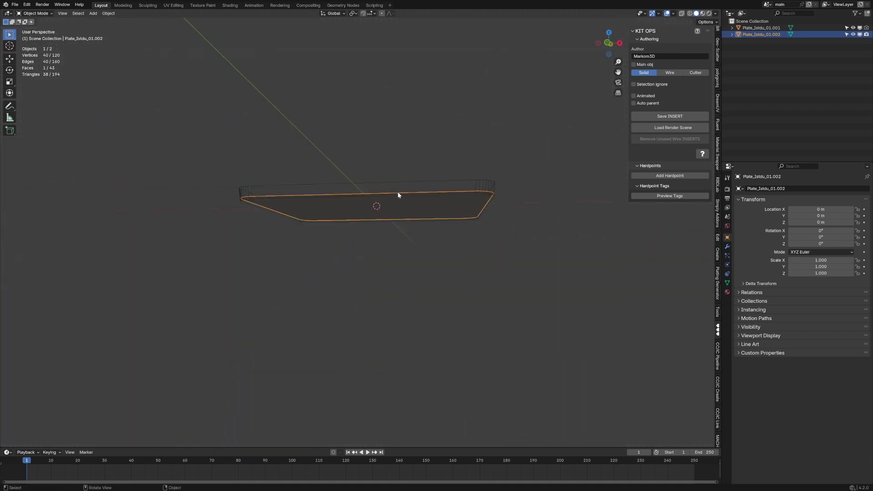
Step: Select the cutter plate's bottom face in Edit Mode and inset it
{"action": "left_click", "coordinate": [398, 195]}
{"action": "key", "text": "Tab"}
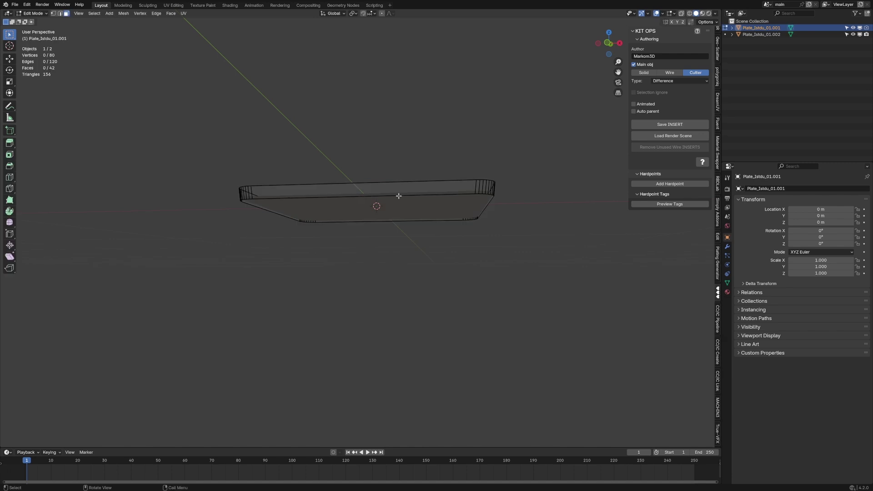
{"action": "left_click", "coordinate": [391, 203]}
{"action": "middle_click_drag", "start_coordinate": [393, 207], "coordinate": [547, 251]}
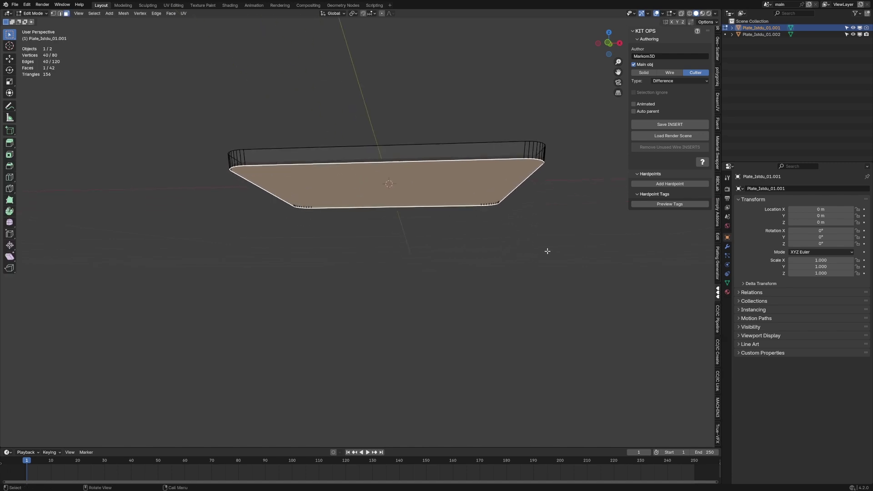
{"action": "key", "text": "i"}
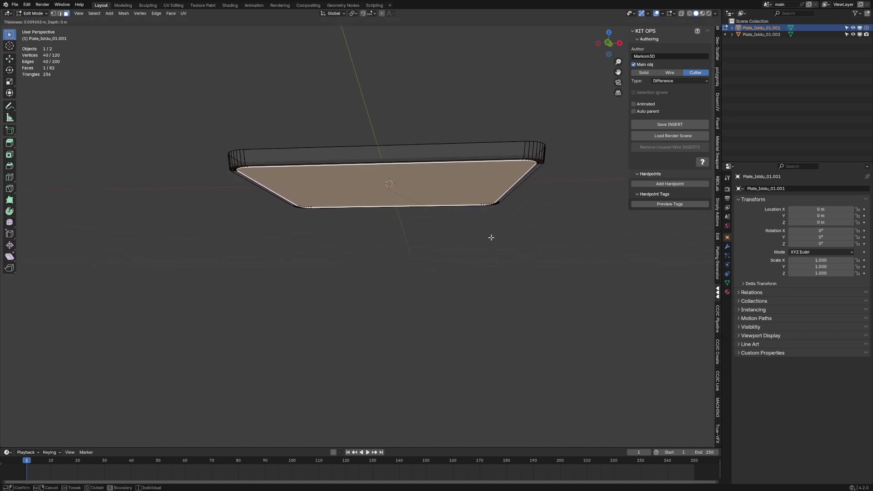
{"action": "left_click", "coordinate": [481, 234]}
Step: Extrude the inset face about 0.0886 m downward, then select the solid top plate
{"action": "key", "text": "e"}
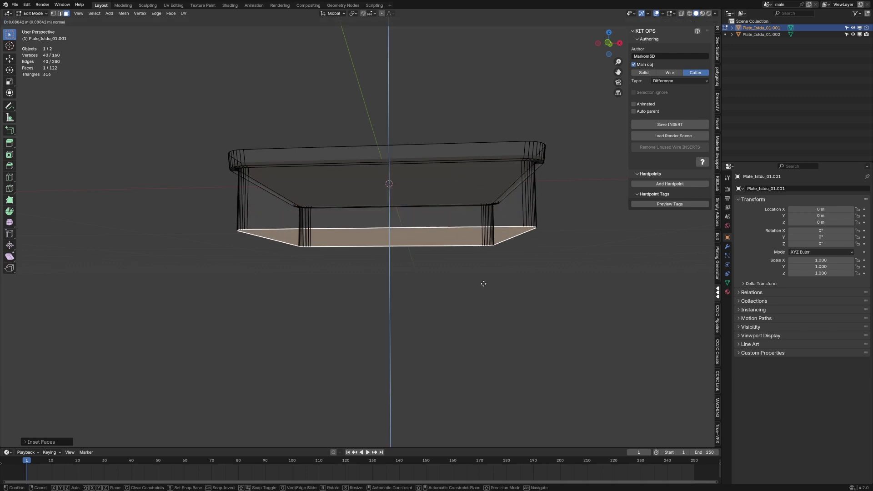
{"action": "left_click", "coordinate": [486, 295]}
{"action": "middle_click_drag", "start_coordinate": [442, 242], "coordinate": [354, 169]}
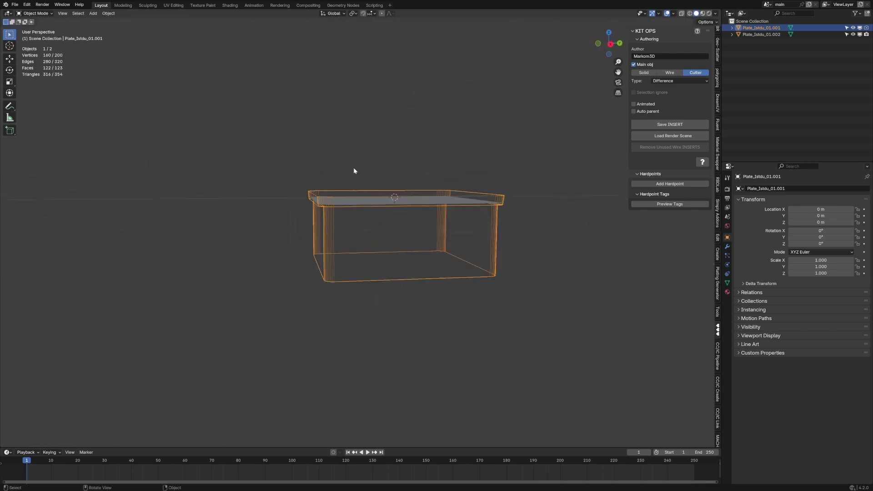
{"action": "left_click", "coordinate": [419, 203]}
{"action": "middle_click_drag", "start_coordinate": [419, 203], "coordinate": [436, 221]}
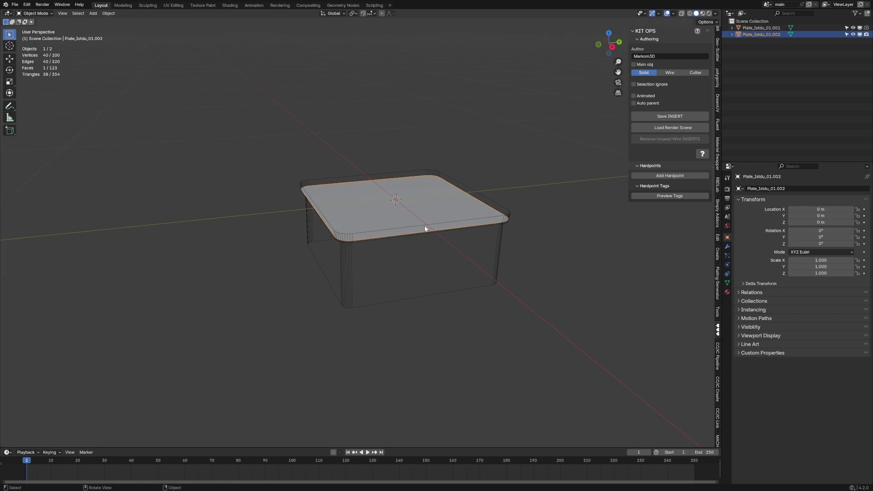
Step: In Edit Mode, delete all of the plate's vertices and add a fresh plane
{"action": "key", "text": "Tab"}
{"action": "key", "text": "a"}
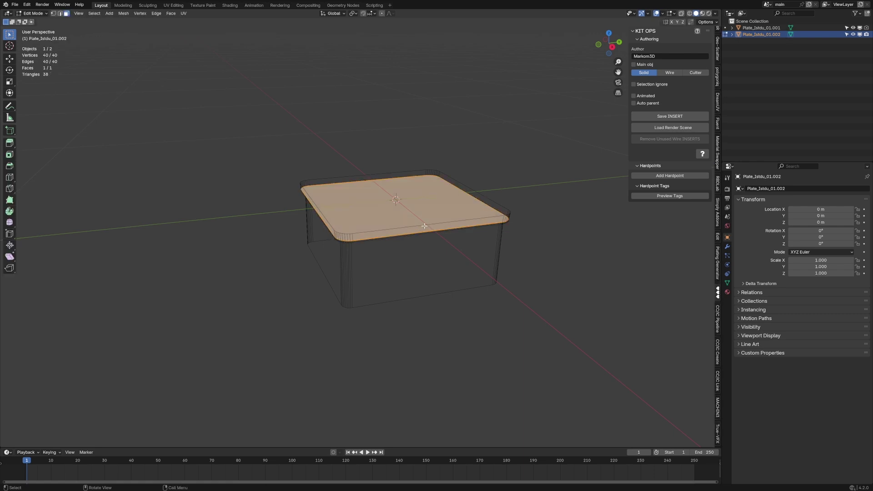
{"action": "key", "text": "x"}
{"action": "left_click", "coordinate": [424, 226]}
{"action": "key", "text": "shift+a"}
{"action": "left_click", "coordinate": [450, 225]}
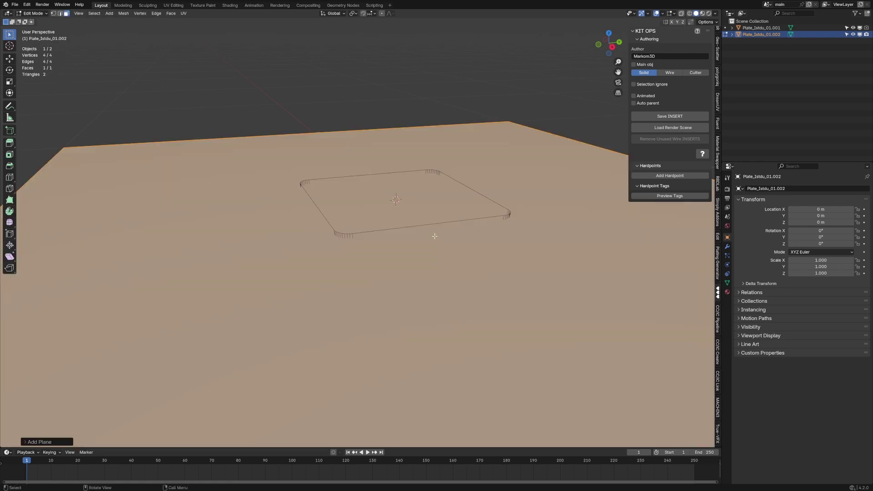
Step: Shrink the new plane and rotate it 90 degrees on X to stand upright
{"action": "key", "text": "s"}
{"action": "left_click", "coordinate": [438, 226]}
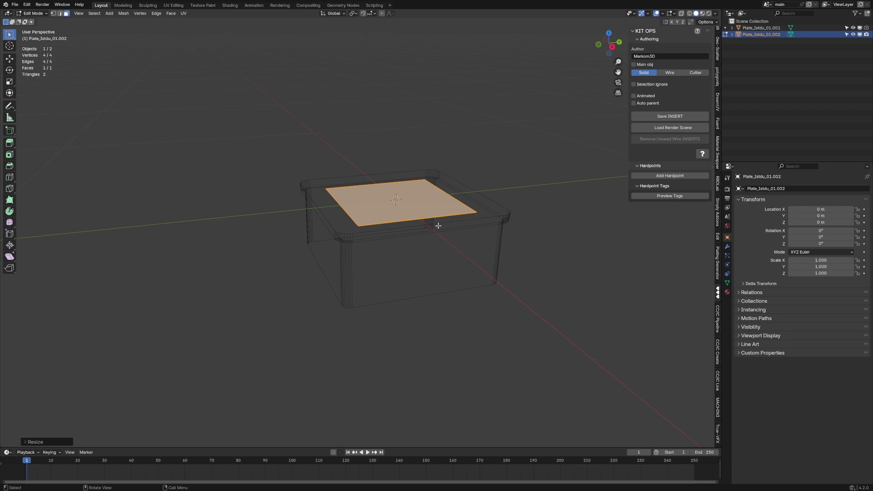
{"action": "key", "text": "r"}
{"action": "key", "text": "x"}
{"action": "key", "text": "9"}
{"action": "key", "text": "0"}
{"action": "key", "text": "Return"}
Step: From the right view, reduce the plane's height along Z and lower it inside the box
{"action": "key", "text": "KP_3"}
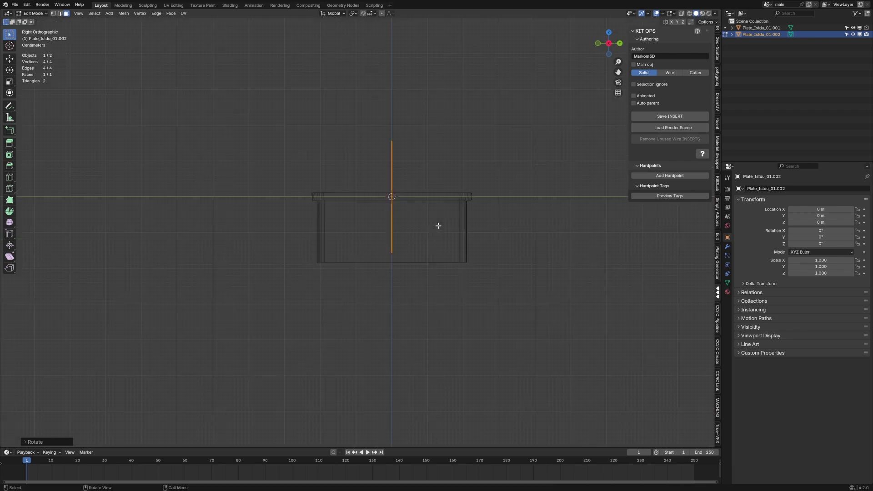
{"action": "key", "text": "s"}
{"action": "key", "text": "z"}
{"action": "left_click", "coordinate": [422, 227]}
{"action": "key", "text": "g"}
{"action": "key", "text": "z"}
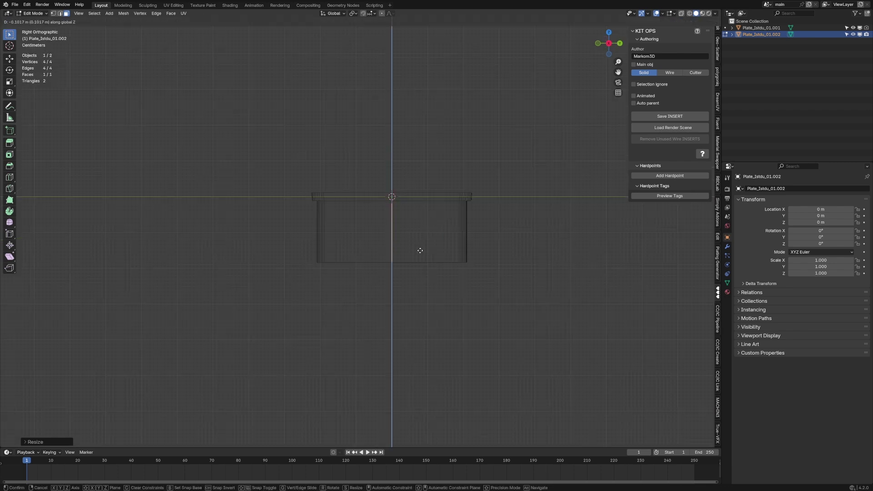
{"action": "left_click", "coordinate": [420, 250]}
Step: Extrude the plane into a thin slab and stretch it along X across the box width
{"action": "scroll", "coordinate": [420, 251], "scroll_direction": "up", "scroll_amount": 4}
{"action": "key", "text": "e"}
{"action": "left_click", "coordinate": [455, 267]}
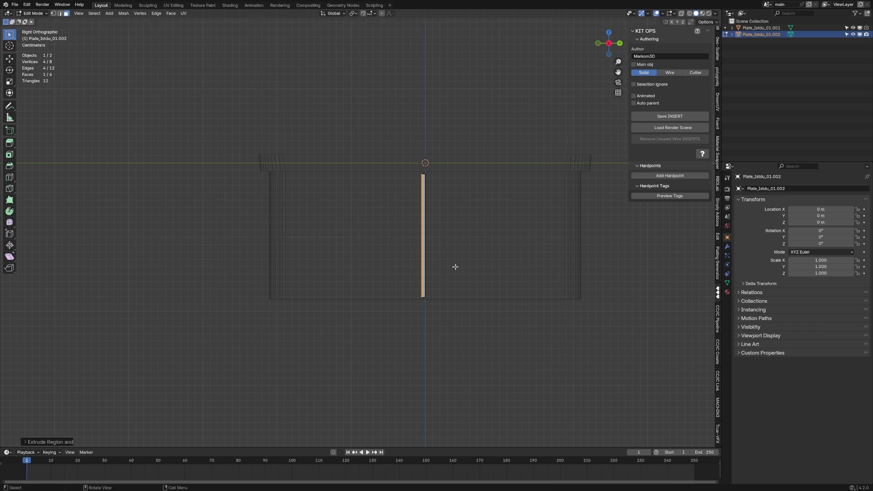
{"action": "key", "text": "a"}
{"action": "key", "text": "KP_7"}
{"action": "key", "text": "s"}
{"action": "key", "text": "x"}
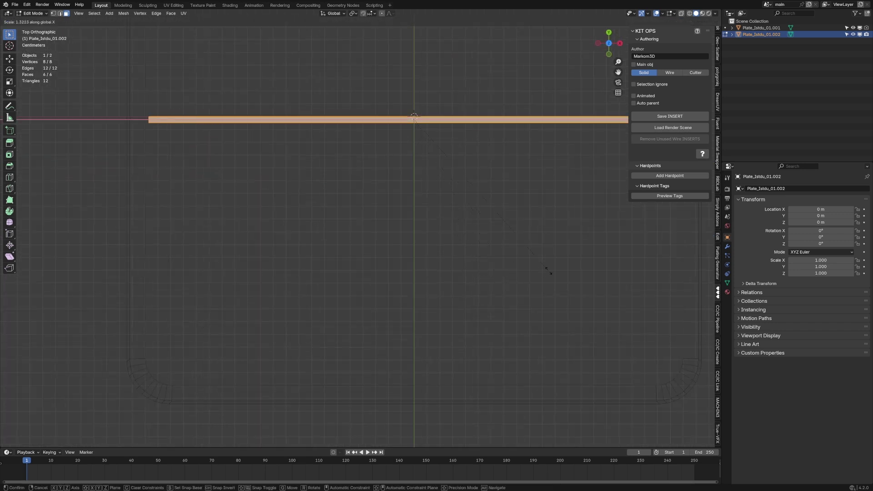
{"action": "left_click", "coordinate": [576, 270]}
Step: Inspect the divider in solid shading, return to Object Mode, and select the wireframe cutter box
{"action": "mouse_move", "coordinate": [636, 272]}
{"action": "middle_mouse_down"}
{"action": "mouse_move", "coordinate": [577, 234]}
{"action": "mouse_move", "coordinate": [518, 173]}
{"action": "middle_mouse_up"}
{"action": "middle_click_drag", "start_coordinate": [518, 173], "coordinate": [486, 144]}
{"action": "key", "text": "z"}
{"action": "left_click", "coordinate": [524, 148]}
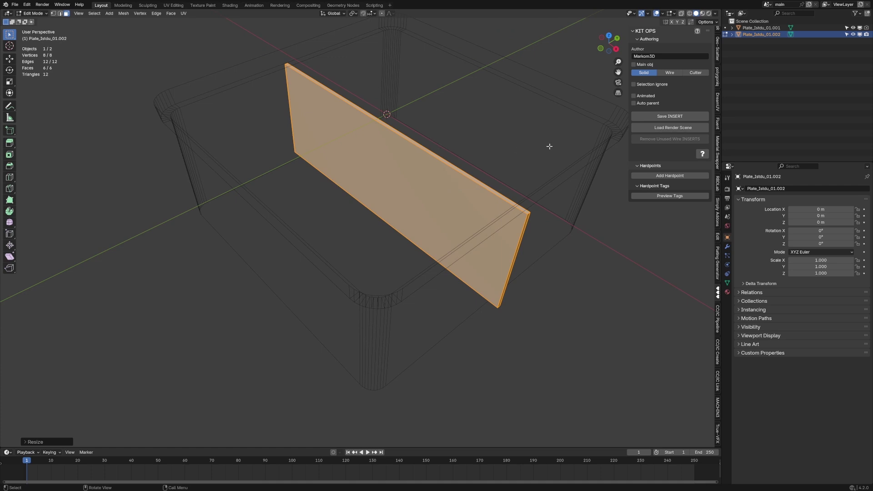
{"action": "middle_click_drag", "start_coordinate": [550, 173], "coordinate": [569, 156]}
{"action": "key", "text": "Tab"}
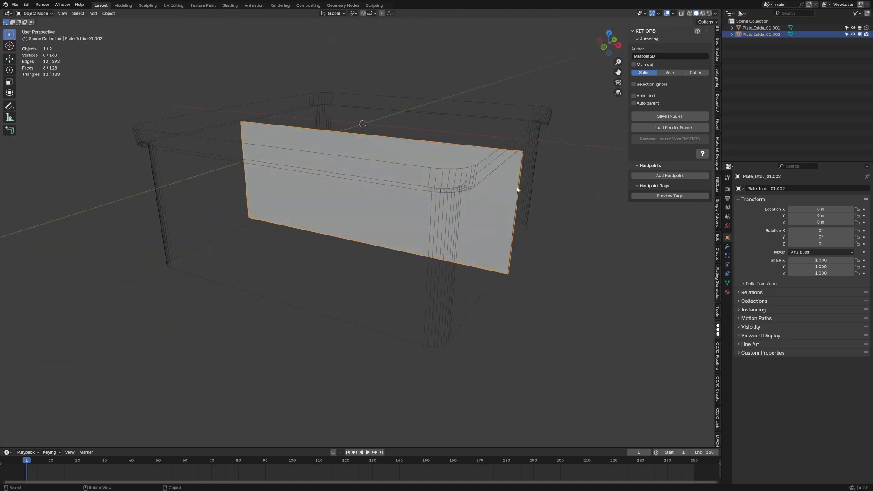
{"action": "key", "text": "KP_7"}
{"action": "key", "text": "KP_3"}
{"action": "left_click", "coordinate": [408, 140]}
Step: Fill the cutter box's top rim edge loop with a single face
{"action": "scroll", "coordinate": [423, 128], "scroll_direction": "up", "scroll_amount": 4}
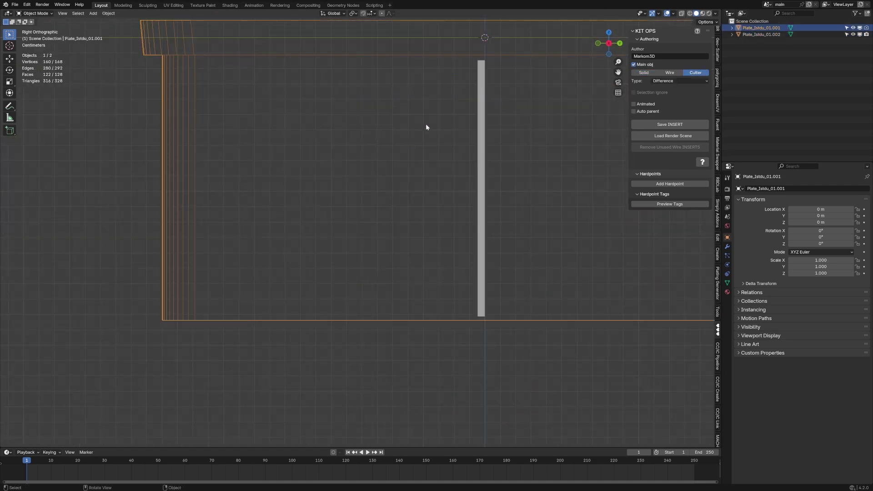
{"action": "middle_click_drag", "start_coordinate": [463, 46], "coordinate": [447, 108], "text": "shift"}
{"action": "scroll", "coordinate": [365, 111], "scroll_direction": "down", "scroll_amount": 4}
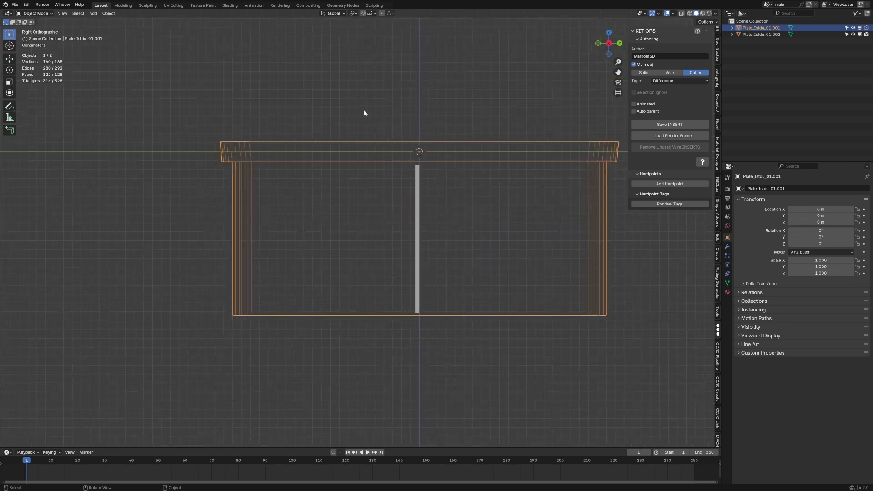
{"action": "middle_click_drag", "start_coordinate": [364, 111], "coordinate": [347, 236]}
{"action": "key", "text": "Tab"}
{"action": "left_click", "coordinate": [372, 292], "text": "alt"}
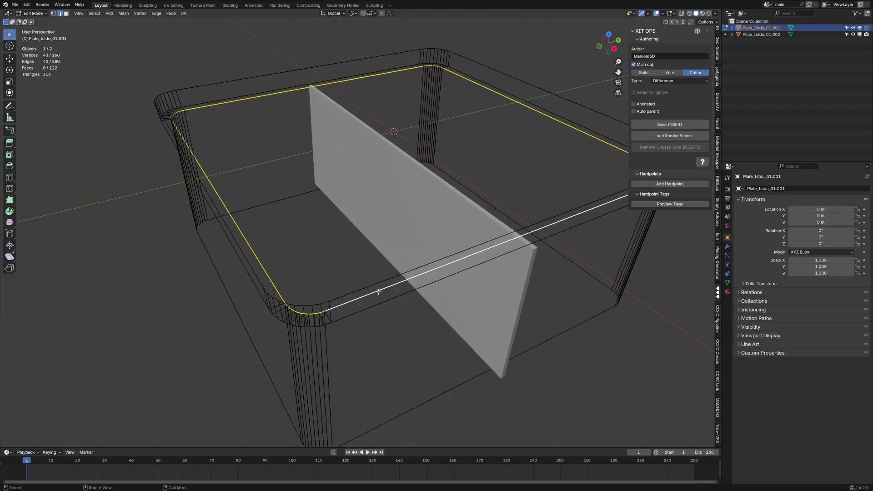
{"action": "key", "text": "f"}
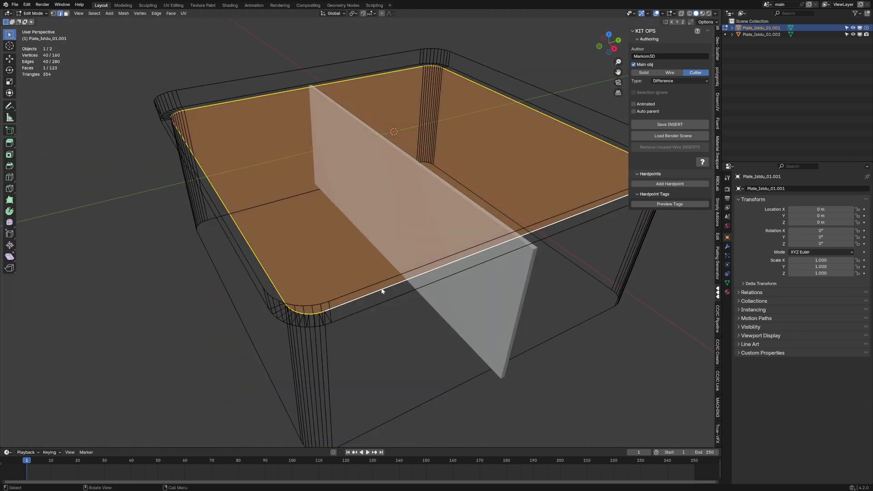
Step: Separate the filled rim face into its own object and mark it as a Solid KIT OPS part
{"action": "key", "text": "p"}
{"action": "left_click", "coordinate": [381, 289]}
{"action": "key", "text": "Tab"}
{"action": "left_click", "coordinate": [401, 128]}
{"action": "left_click", "coordinate": [383, 75]}
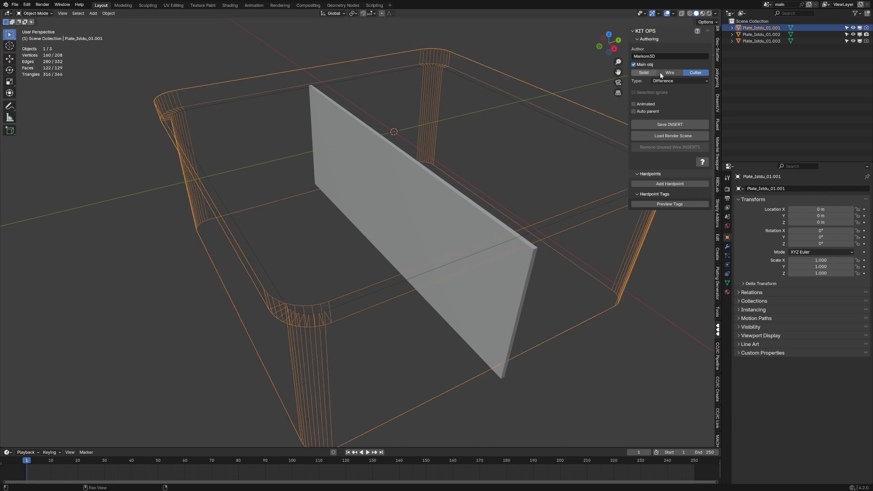
{"action": "left_click", "coordinate": [548, 120]}
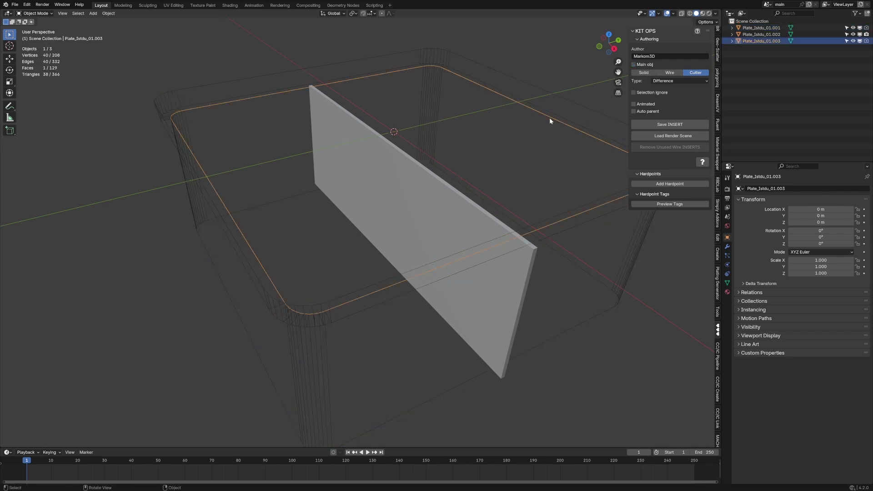
{"action": "left_click", "coordinate": [643, 73]}
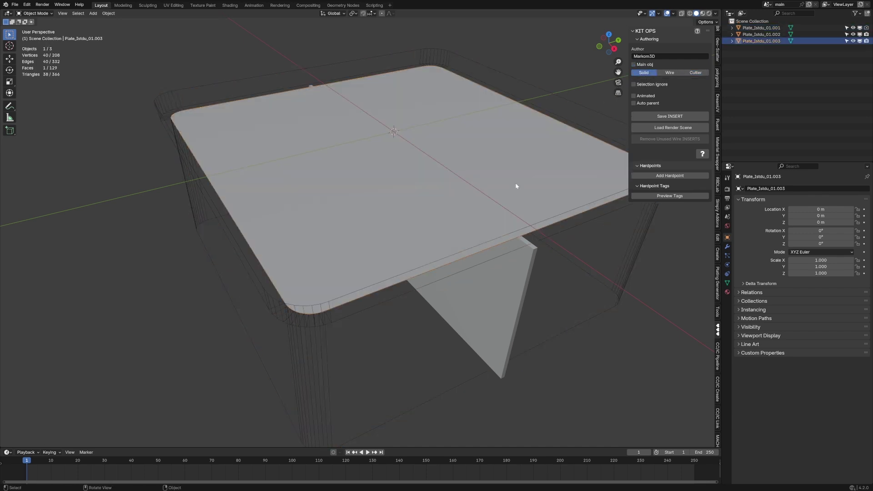
Step: Enlarge the new plate just beyond the rim and extrude it to give it thickness
{"action": "mouse_move", "coordinate": [516, 185]}
{"action": "middle_mouse_down"}
{"action": "mouse_move", "coordinate": [484, 215]}
{"action": "mouse_move", "coordinate": [518, 244]}
{"action": "mouse_move", "coordinate": [344, 235]}
{"action": "mouse_move", "coordinate": [353, 232]}
{"action": "middle_mouse_up"}
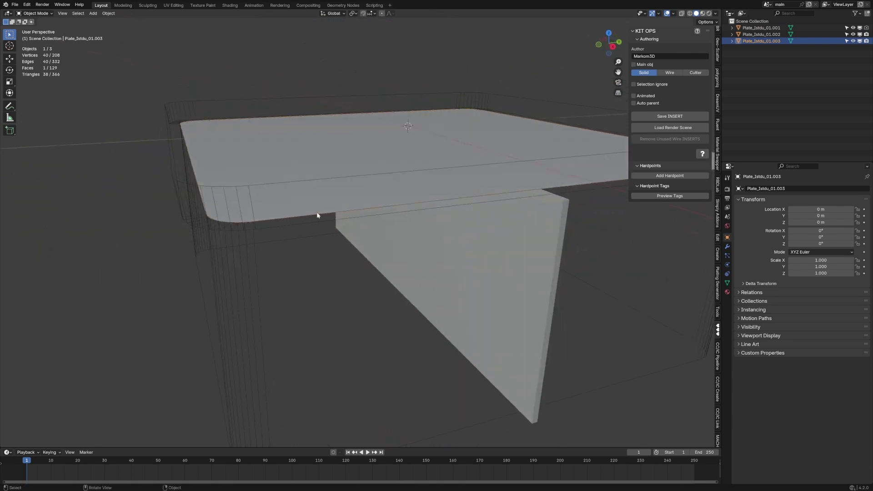
{"action": "key", "text": "Tab"}
{"action": "key", "text": "a"}
{"action": "key", "text": "s"}
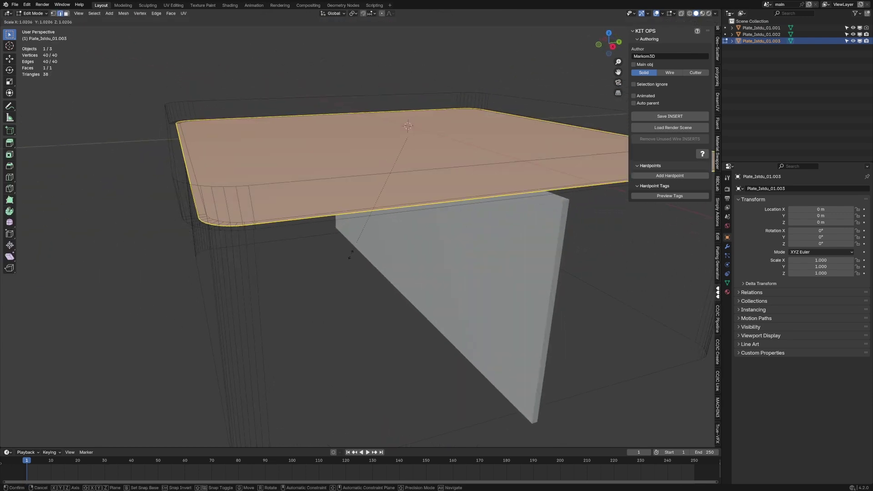
{"action": "left_click", "coordinate": [347, 279]}
{"action": "key", "text": "e"}
{"action": "left_click", "coordinate": [357, 228]}
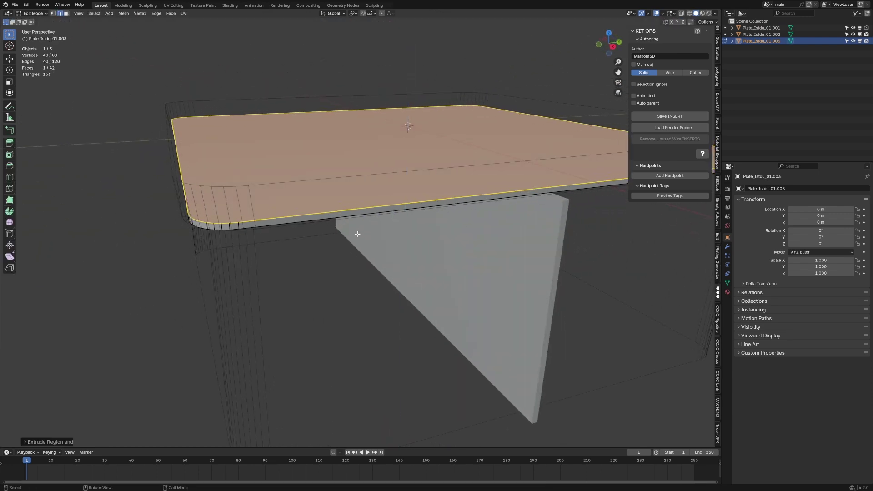
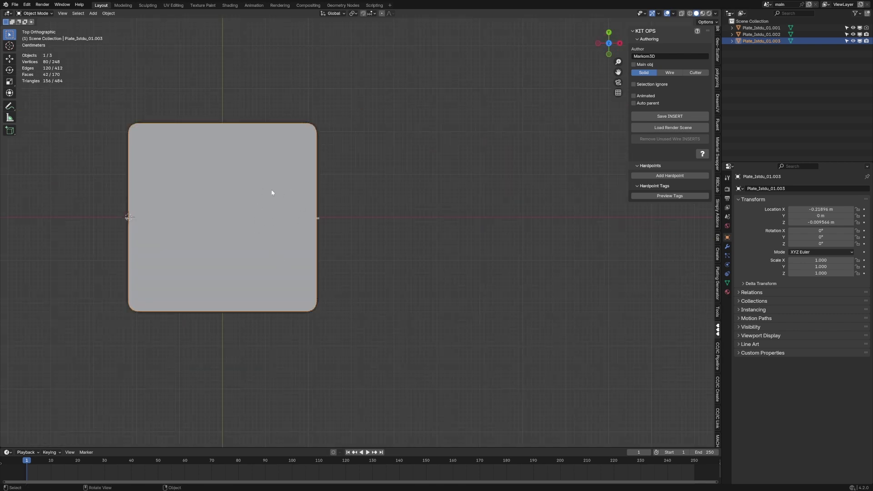
Step: Snap the 3D cursor to the centre of the plate's top face
{"action": "middle_click_drag", "start_coordinate": [292, 209], "coordinate": [302, 150], "text": "shift"}
{"action": "scroll", "coordinate": [302, 185], "scroll_direction": "up", "scroll_amount": 1}
{"action": "key", "text": "Tab"}
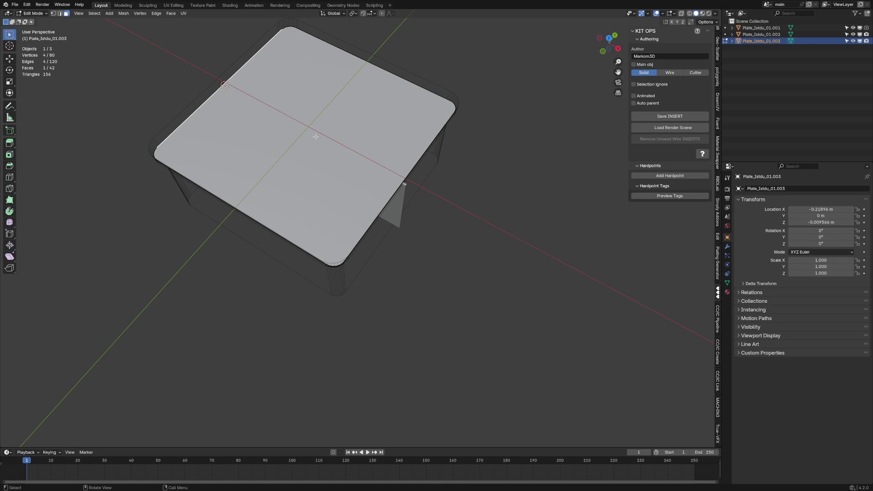
{"action": "left_click", "coordinate": [316, 137]}
{"action": "key", "text": "shift+s"}
{"action": "left_click", "coordinate": [320, 175]}
{"action": "key", "text": "Tab"}
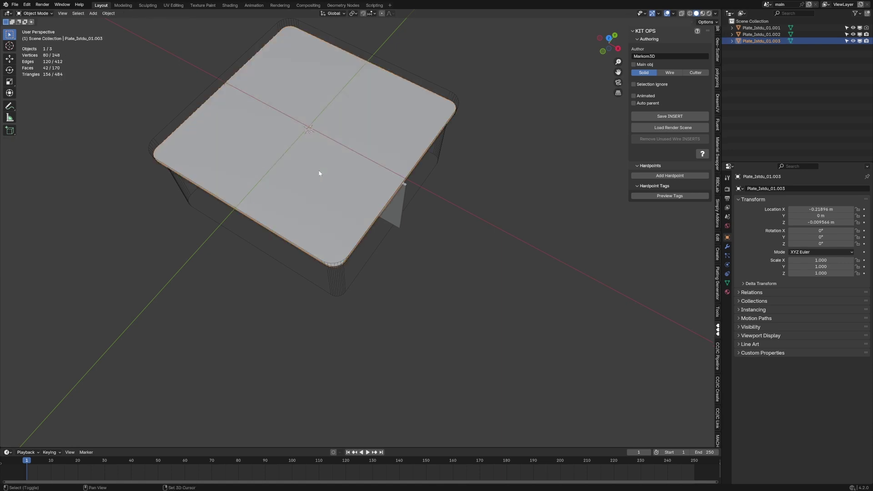
{"action": "key", "text": "shift+a"}
Step: Add a cube at the cursor, shrink it, stretch it along X and reposition it
{"action": "mouse_move", "coordinate": [321, 177]}
{"action": "left_click", "coordinate": [361, 192]}
{"action": "key", "text": "s"}
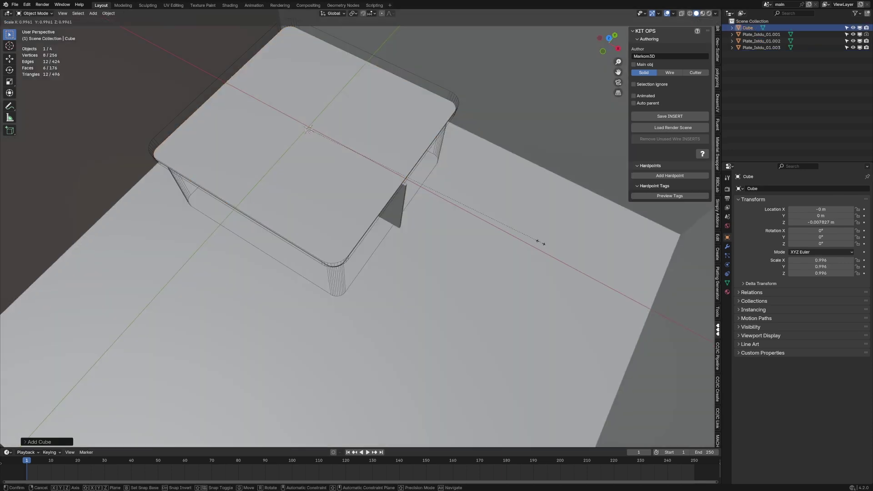
{"action": "left_click", "coordinate": [316, 133]}
{"action": "key", "text": "s"}
{"action": "key", "text": "x"}
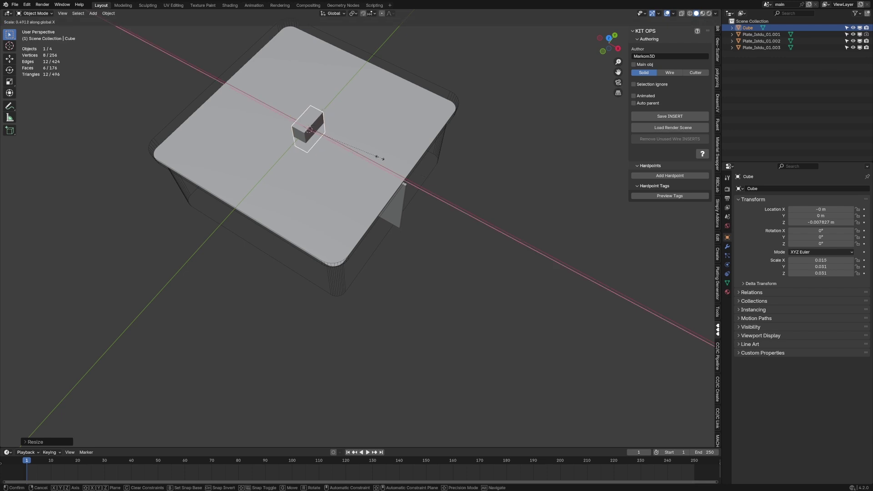
{"action": "left_click", "coordinate": [334, 139]}
{"action": "key", "text": "g"}
{"action": "key", "text": "z"}
{"action": "right_click", "coordinate": [351, 151]}
{"action": "key", "text": "g"}
{"action": "key", "text": "y"}
{"action": "key", "text": "x"}
{"action": "left_click", "coordinate": [444, 202]}
Step: Flatten the cube along Z into a thin bar and bevel its edges
{"action": "middle_click_drag", "start_coordinate": [455, 207], "coordinate": [327, 270]}
{"action": "key", "text": "s"}
{"action": "key", "text": "z"}
{"action": "left_click", "coordinate": [416, 192]}
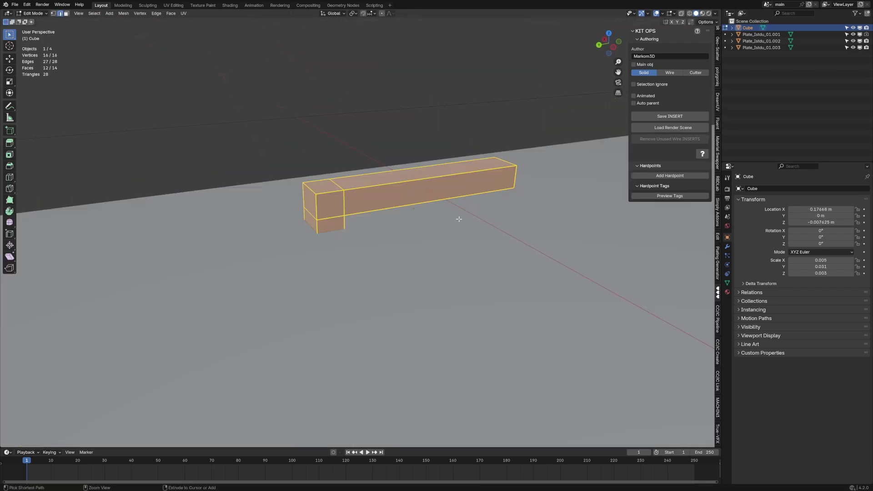
{"action": "key", "text": "ctrl+b"}
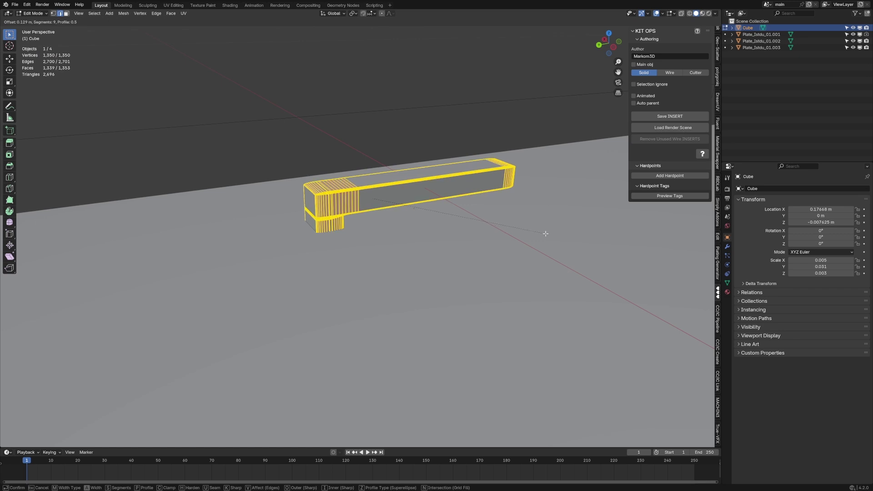
{"action": "right_click", "coordinate": [478, 231]}
{"action": "key", "text": "Tab"}
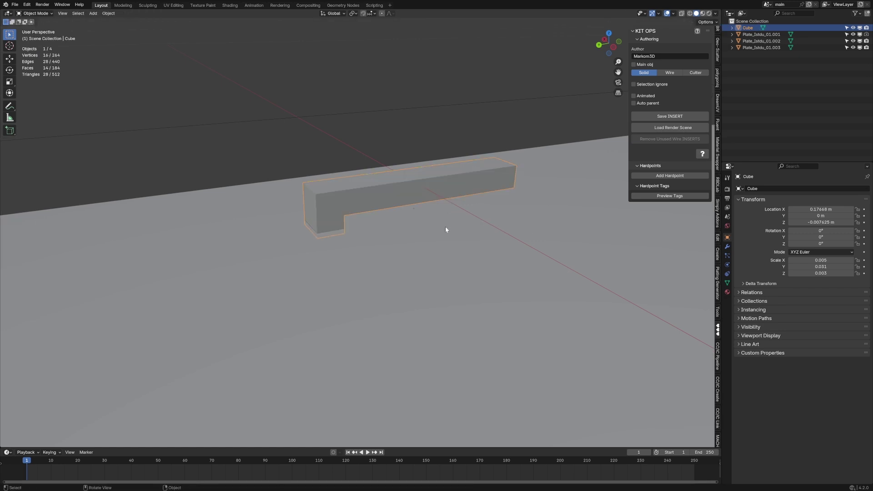
{"action": "key", "text": "Tab"}
{"action": "key", "text": "ctrl+b"}
{"action": "left_click", "coordinate": [497, 244]}
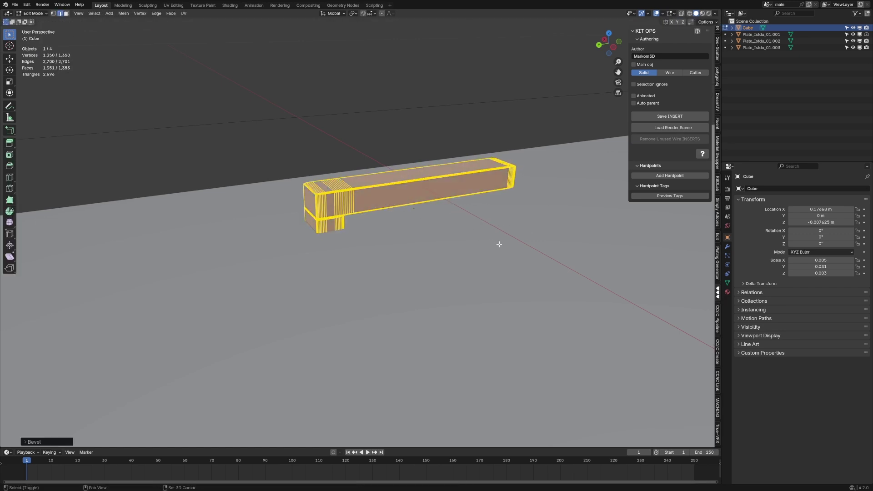
{"action": "middle_click_drag", "start_coordinate": [497, 244], "coordinate": [372, 215]}
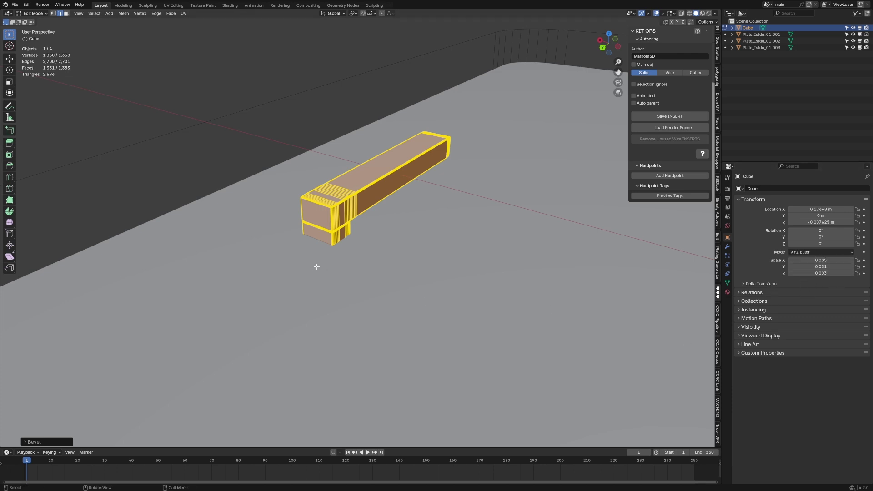
Step: Apply the bar's scale with Ctrl+A
{"action": "key", "text": "Tab"}
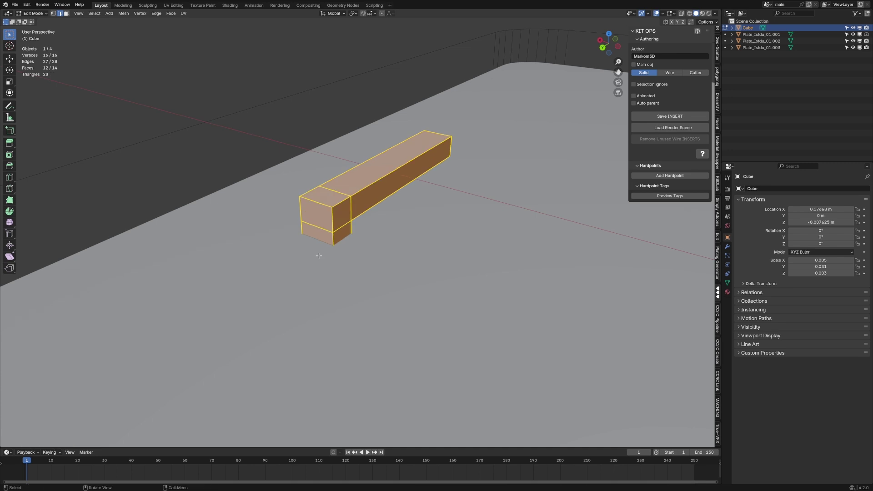
{"action": "right_click", "coordinate": [320, 257]}
{"action": "mouse_move", "coordinate": [320, 256]}
{"action": "key", "text": "ctrl+a"}
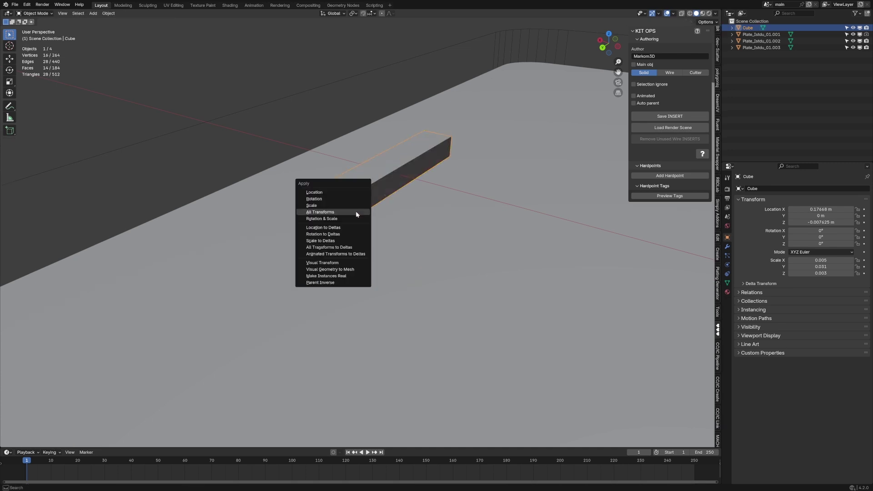
{"action": "left_click", "coordinate": [357, 205]}
Step: Re-bevel the bar's edges with a few segments for softly rounded corners
{"action": "key", "text": "Tab"}
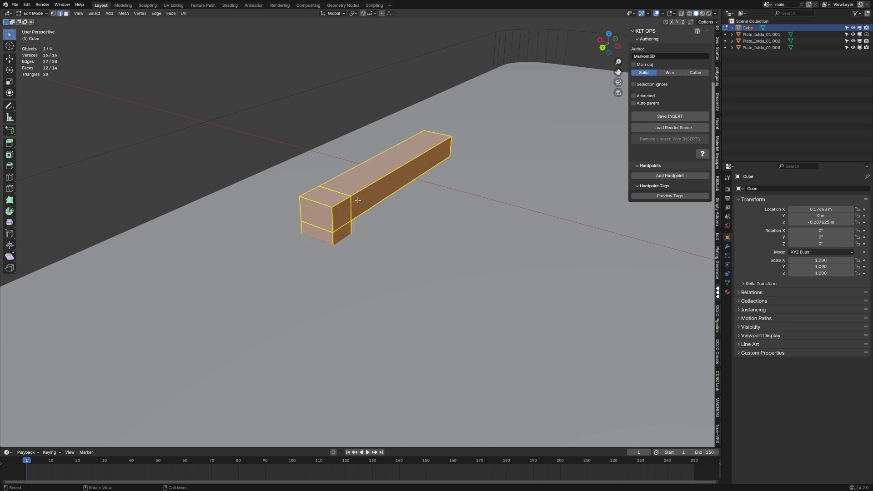
{"action": "key", "text": "ctrl+b"}
{"action": "scroll", "coordinate": [400, 240], "scroll_direction": "up", "scroll_amount": 3}
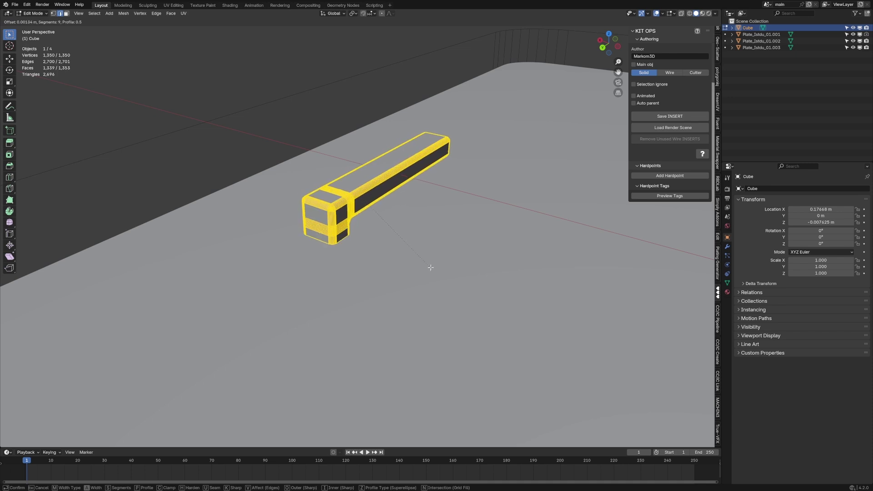
{"action": "scroll", "coordinate": [437, 268], "scroll_direction": "down", "scroll_amount": 3}
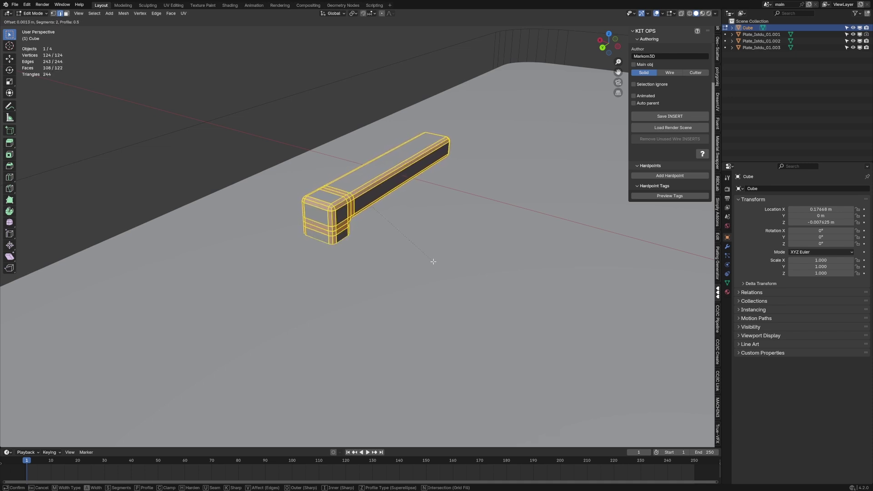
{"action": "left_click", "coordinate": [436, 265]}
{"action": "key", "text": "Tab"}
{"action": "scroll", "coordinate": [531, 253], "scroll_direction": "down", "scroll_amount": 4}
Step: Join the handle bar into the plate Plate_Istdu_01.003
{"action": "middle_click_drag", "start_coordinate": [427, 258], "coordinate": [385, 282]}
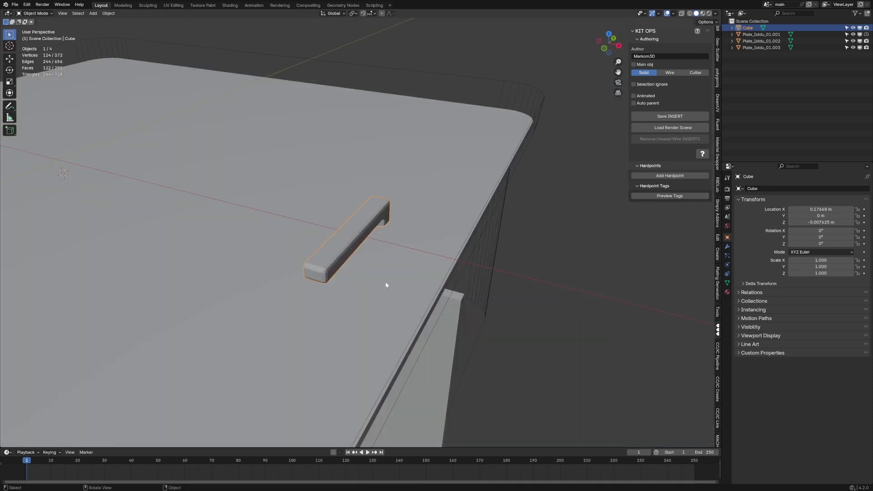
{"action": "scroll", "coordinate": [384, 279], "scroll_direction": "up", "scroll_amount": 3}
{"action": "left_click", "coordinate": [358, 267], "text": "shift"}
{"action": "key", "text": "ctrl+j"}
{"action": "scroll", "coordinate": [337, 269], "scroll_direction": "down", "scroll_amount": 4}
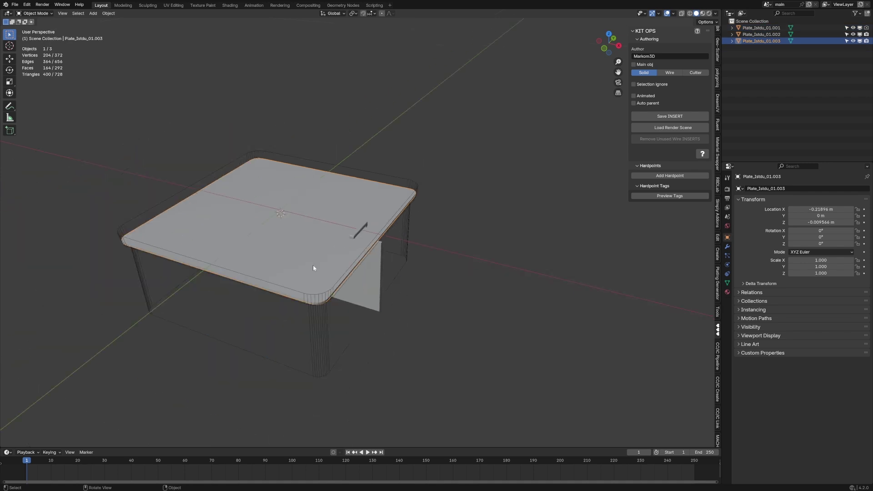
Step: Add small, shrunk cylinders along the plate's front edge
{"action": "middle_click_drag", "start_coordinate": [314, 271], "coordinate": [250, 286]}
{"action": "scroll", "coordinate": [250, 285], "scroll_direction": "up", "scroll_amount": 4}
{"action": "scroll", "coordinate": [348, 239], "scroll_direction": "down", "scroll_amount": 4}
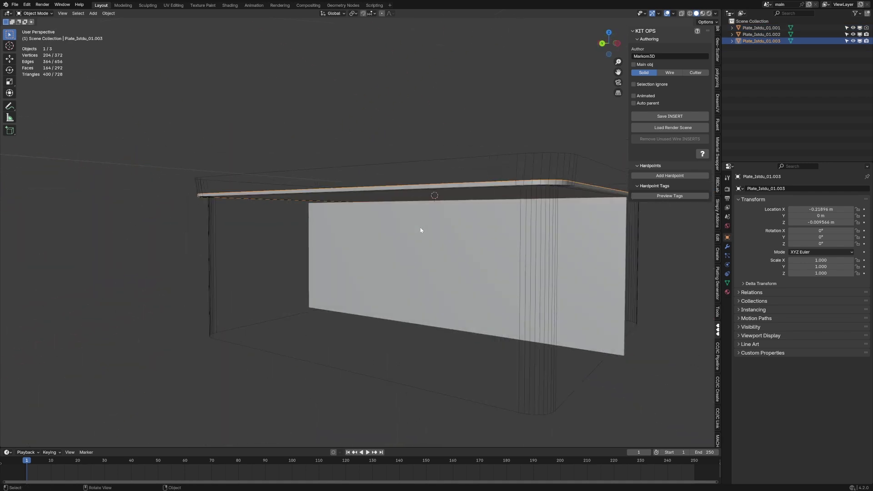
{"action": "middle_click_drag", "start_coordinate": [416, 230], "coordinate": [356, 302]}
{"action": "key", "text": "Tab"}
{"action": "left_click", "coordinate": [399, 274], "text": "shift"}
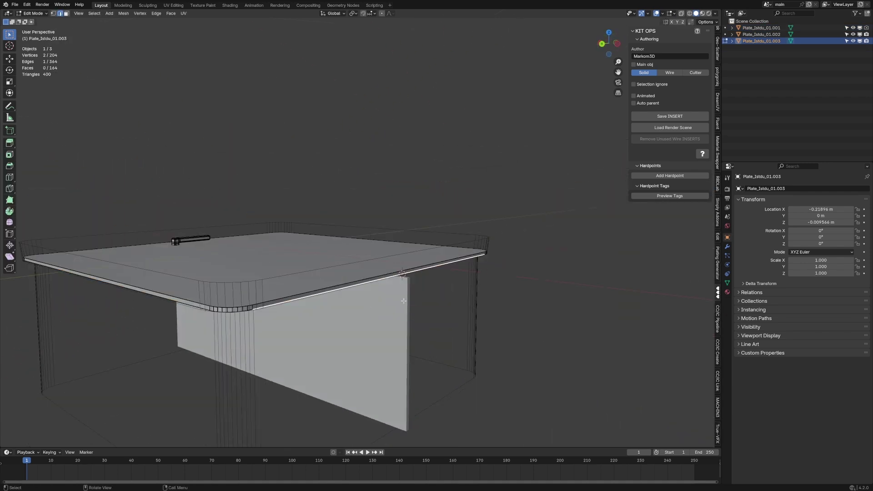
{"action": "right_click", "coordinate": [402, 274], "text": "shift"}
{"action": "key", "text": "shift+a"}
{"action": "left_click", "coordinate": [397, 335]}
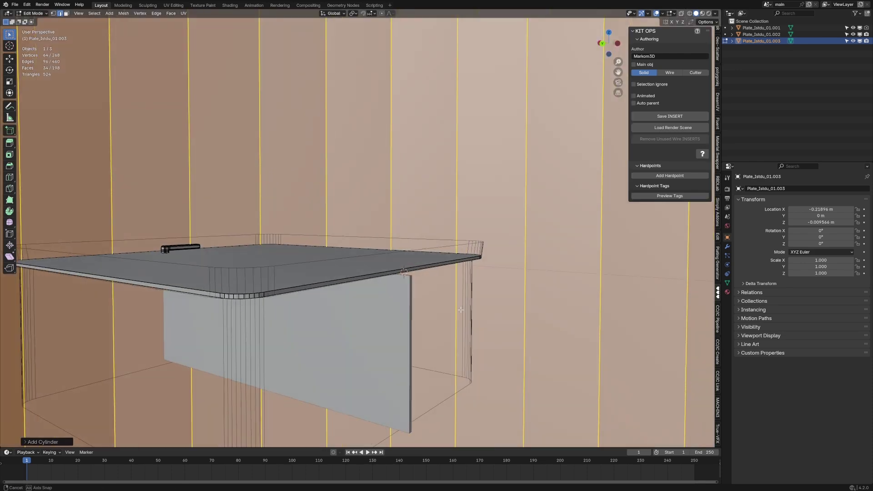
{"action": "key", "text": "s"}
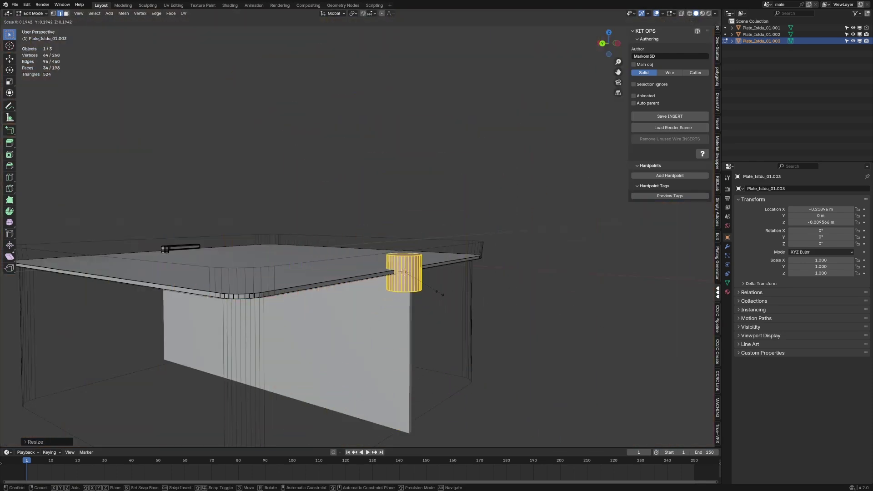
{"action": "key", "text": "Tab"}
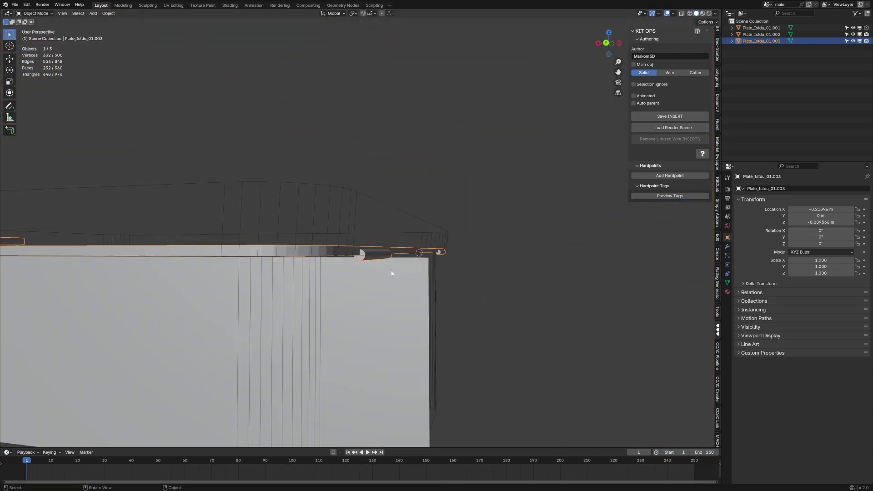
Step: Separate the linked cylinders into their own object, Plate_Istdu_01.004
{"action": "key", "text": "Tab"}
{"action": "left_click", "coordinate": [373, 259], "text": "shift"}
{"action": "key", "text": "ctrl+l"}
{"action": "middle_click_drag", "start_coordinate": [373, 259], "coordinate": [440, 278]}
{"action": "key", "text": "p"}
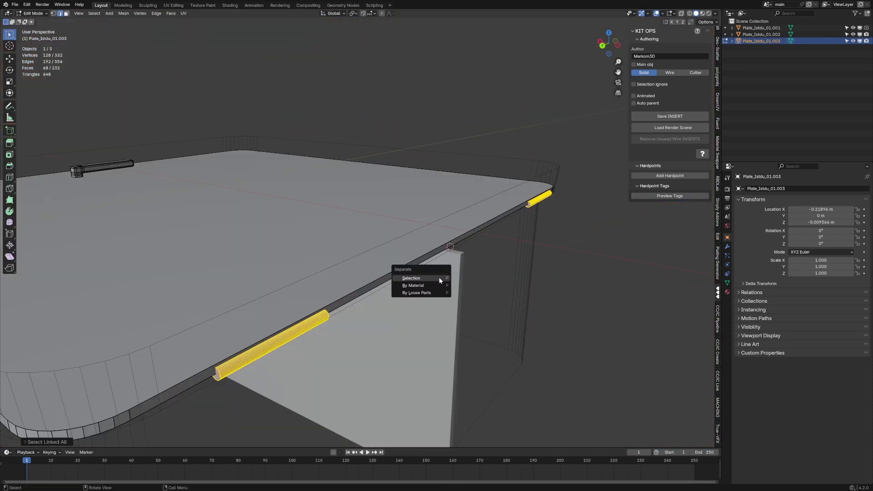
{"action": "left_click", "coordinate": [439, 278]}
{"action": "scroll", "coordinate": [400, 287], "scroll_direction": "down", "scroll_amount": 3}
{"action": "key", "text": "Tab"}
{"action": "left_click", "coordinate": [313, 289]}
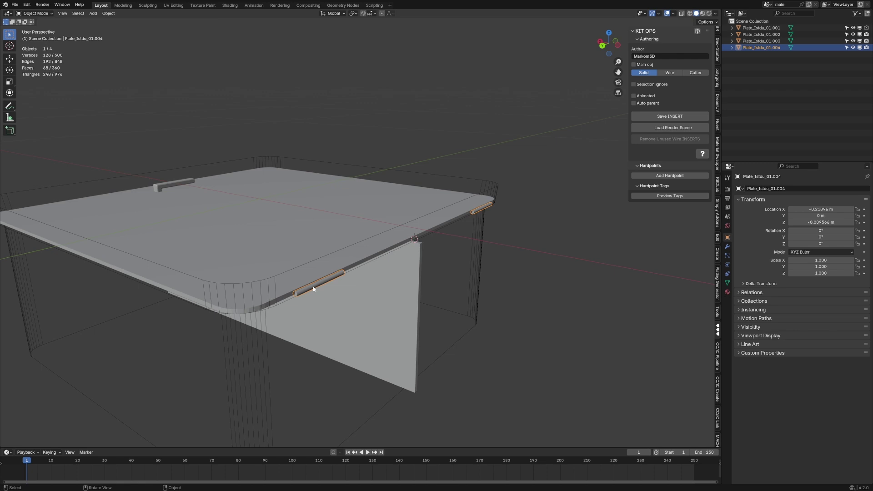
Step: Parent the cylinders, vertical plate .002 and plate .003 under Plate_Istdu_01.001
{"action": "left_click", "coordinate": [266, 339], "text": "shift"}
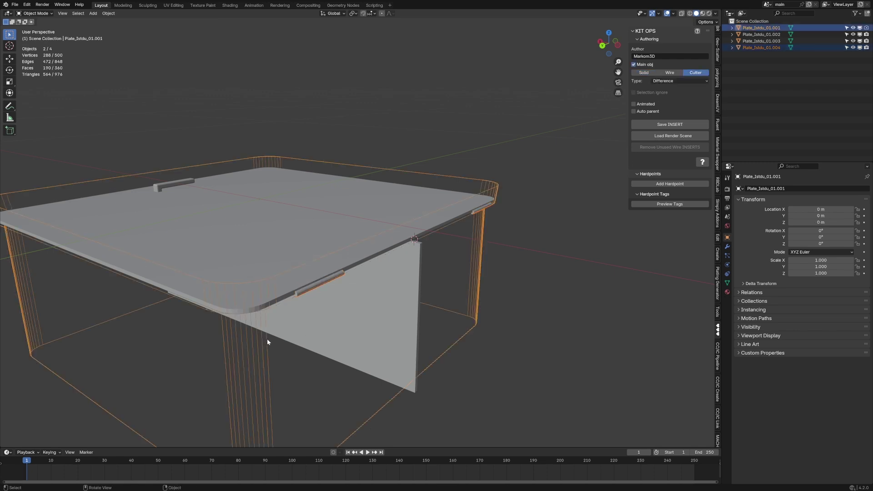
{"action": "key", "text": "ctrl+p"}
{"action": "left_click", "coordinate": [267, 339]}
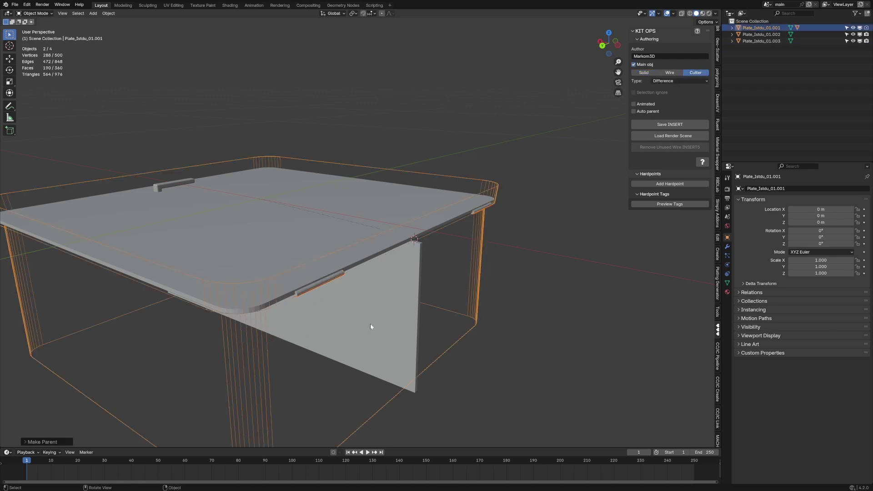
{"action": "left_click", "coordinate": [411, 401]}
{"action": "left_click", "coordinate": [397, 399], "text": "shift"}
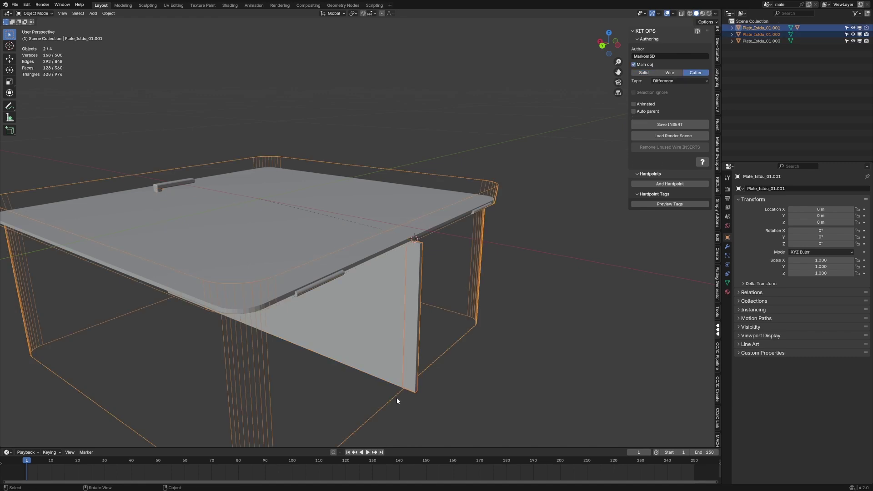
{"action": "key", "text": "ctrl+p"}
{"action": "left_click", "coordinate": [400, 397]}
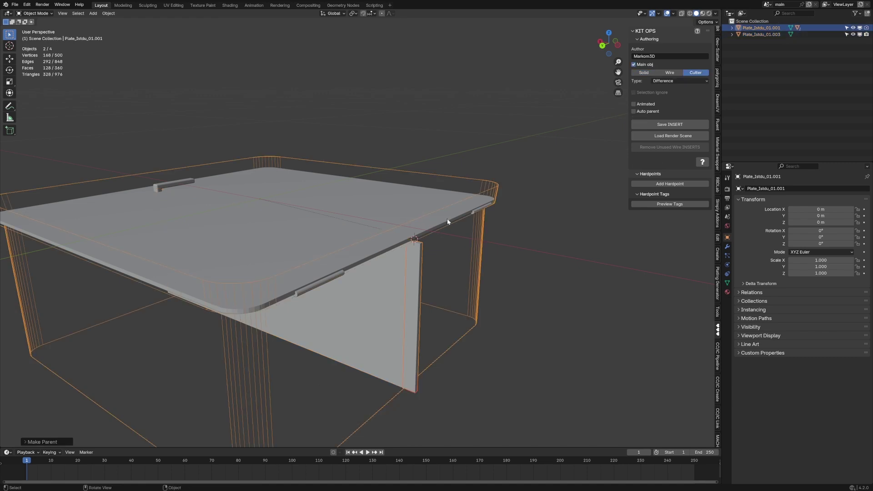
{"action": "left_click", "coordinate": [481, 238]}
{"action": "left_click", "coordinate": [482, 251], "text": "shift"}
{"action": "key", "text": "ctrl+p"}
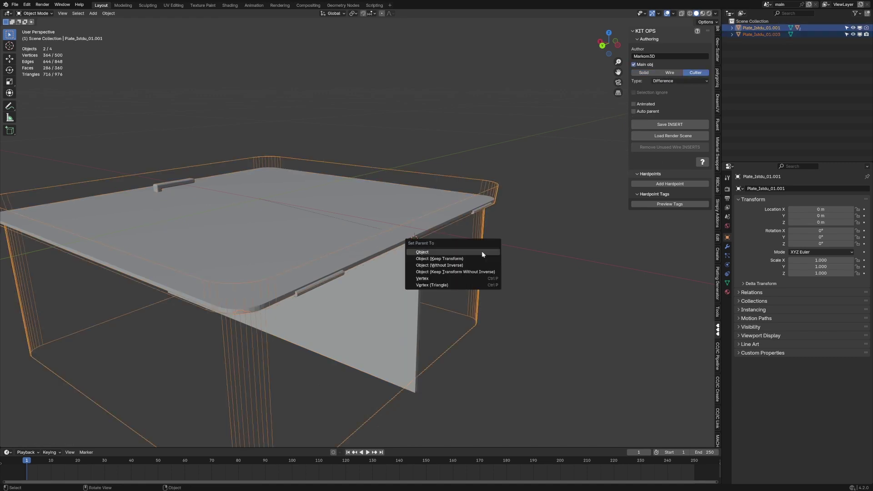
{"action": "left_click", "coordinate": [483, 253]}
{"action": "scroll", "coordinate": [475, 259], "scroll_direction": "down", "scroll_amount": 2}
{"action": "left_click", "coordinate": [468, 301]}
Step: Check the child objects of Plate_Istdu_01.001 in the Outliner
{"action": "middle_click_drag", "start_coordinate": [468, 301], "coordinate": [273, 164]}
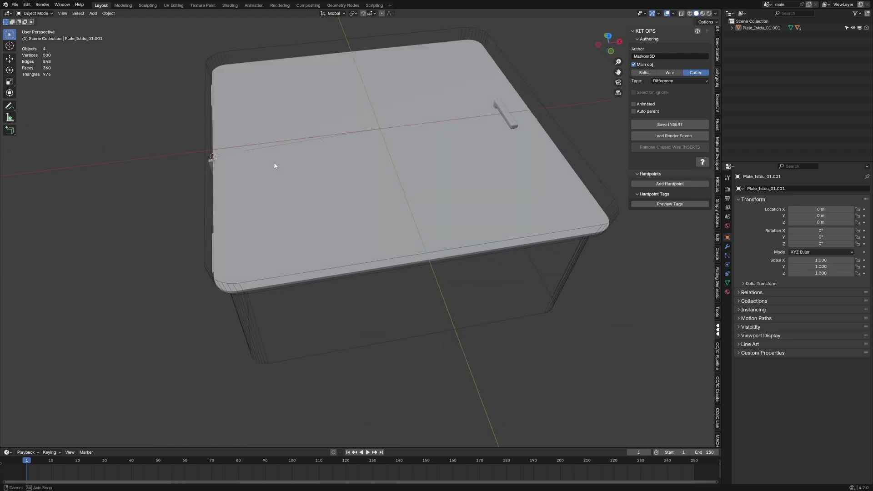
{"action": "left_click", "coordinate": [209, 118]}
{"action": "middle_click_drag", "start_coordinate": [203, 125], "coordinate": [256, 124]}
{"action": "left_click", "coordinate": [733, 28]}
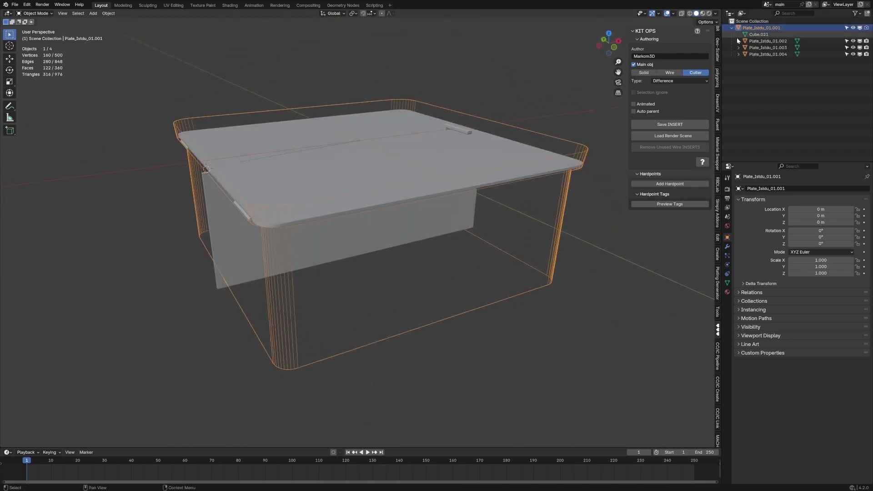
{"action": "left_click", "coordinate": [764, 41]}
{"action": "left_click", "coordinate": [763, 55]}
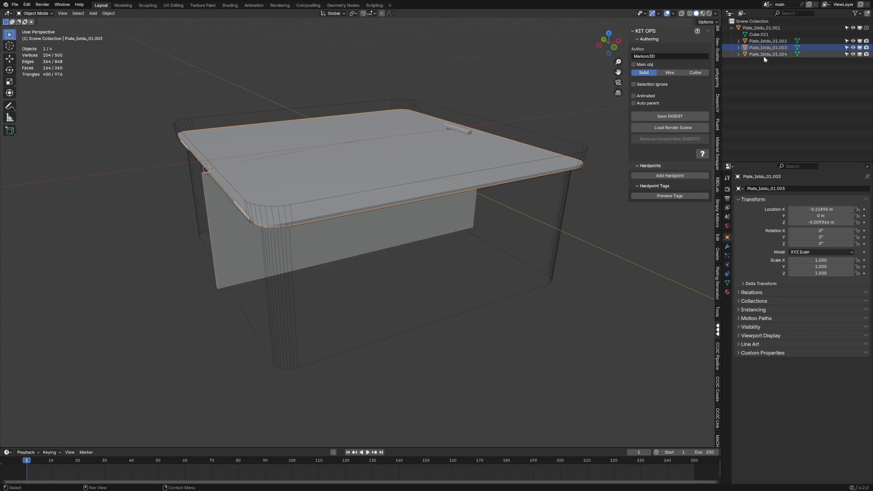
Step: Save Plate_Istdu_01.blend and open the KIT OPS thumbnail render scene
{"action": "middle_click_drag", "start_coordinate": [518, 112], "coordinate": [516, 123]}
{"action": "left_click", "coordinate": [397, 156], "text": "shift"}
{"action": "key", "text": "ctrl+s"}
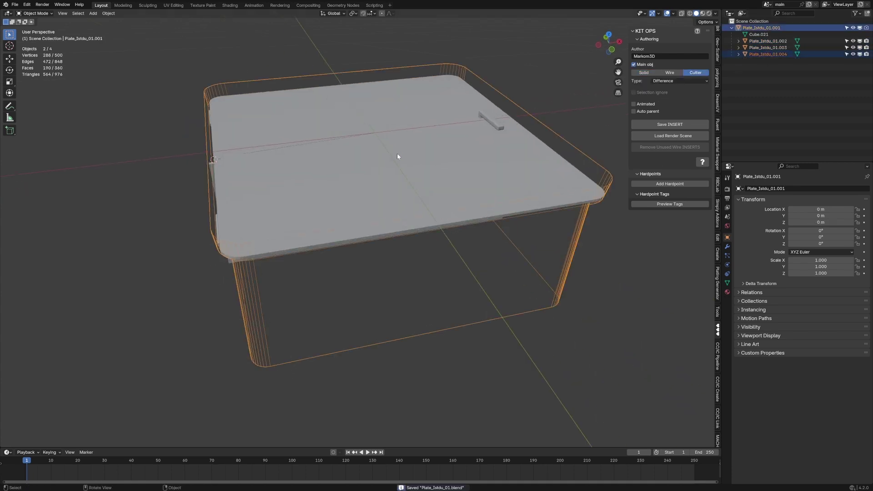
{"action": "middle_click_drag", "start_coordinate": [487, 150], "coordinate": [496, 133]}
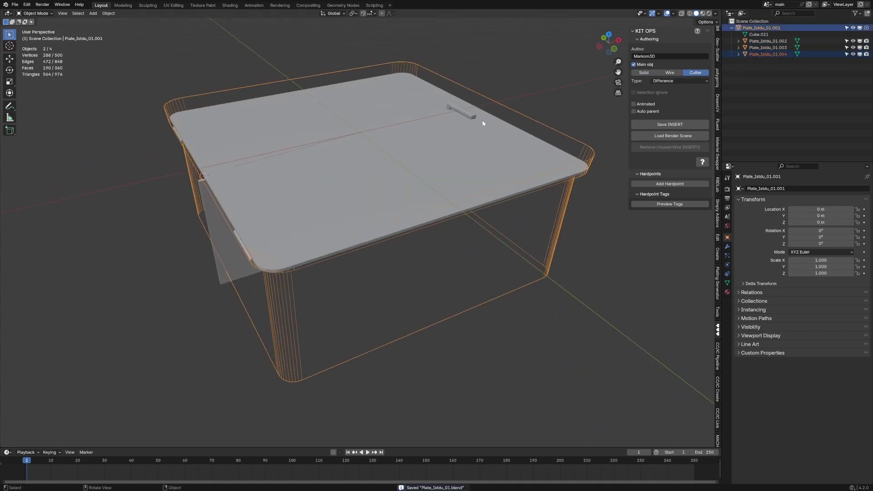
{"action": "left_click", "coordinate": [655, 136]}
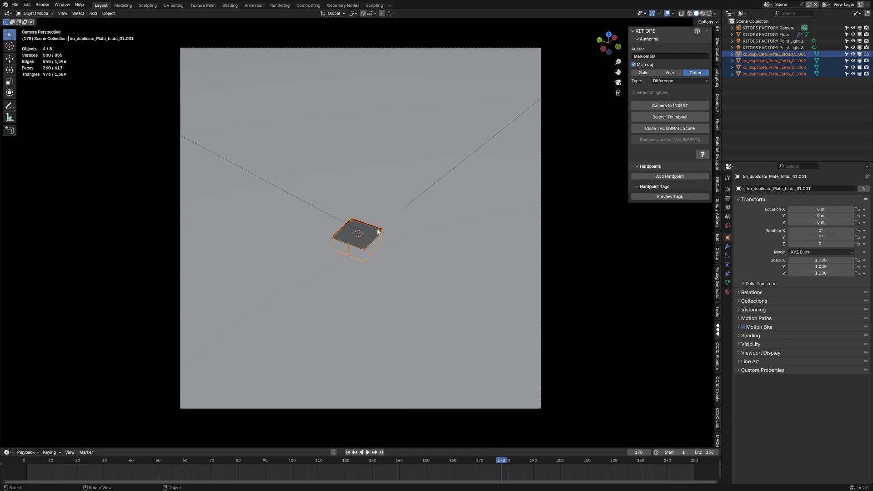
Step: Scale the plate up about 5.8 times
{"action": "key", "text": "s"}
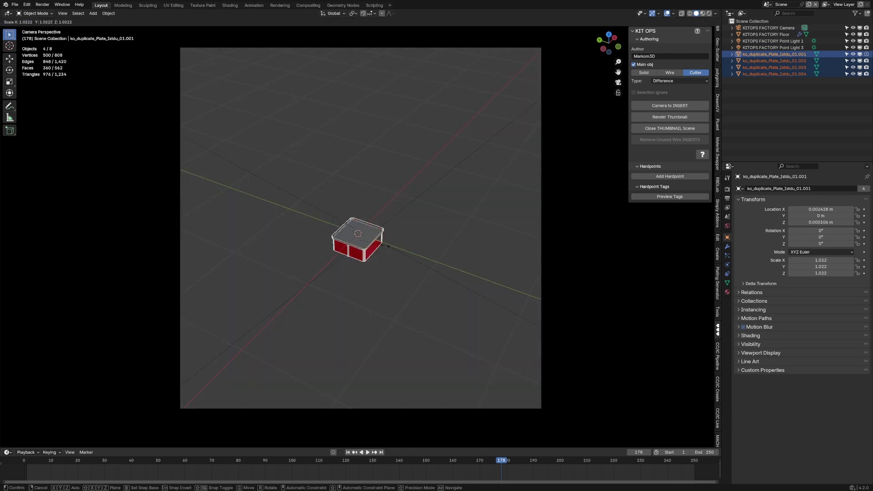
{"action": "right_click", "coordinate": [385, 247]}
{"action": "key", "text": "s"}
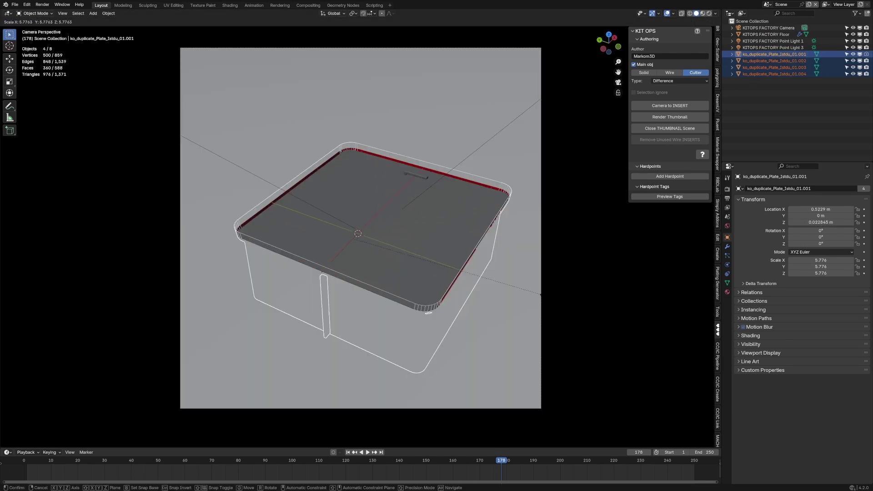
{"action": "left_click", "coordinate": [236, 366]}
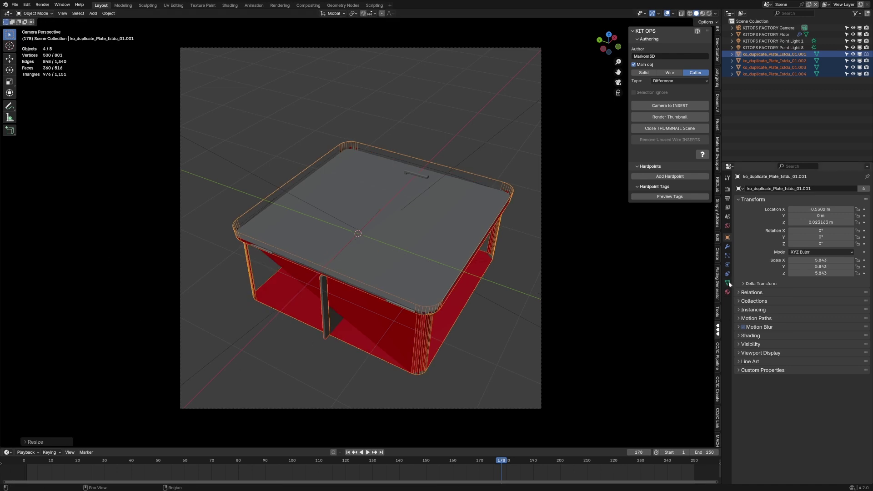
Step: Set the KITOPS FACTORY Floor's KITOPS Boolean solver to Exact
{"action": "left_click", "coordinate": [728, 246]}
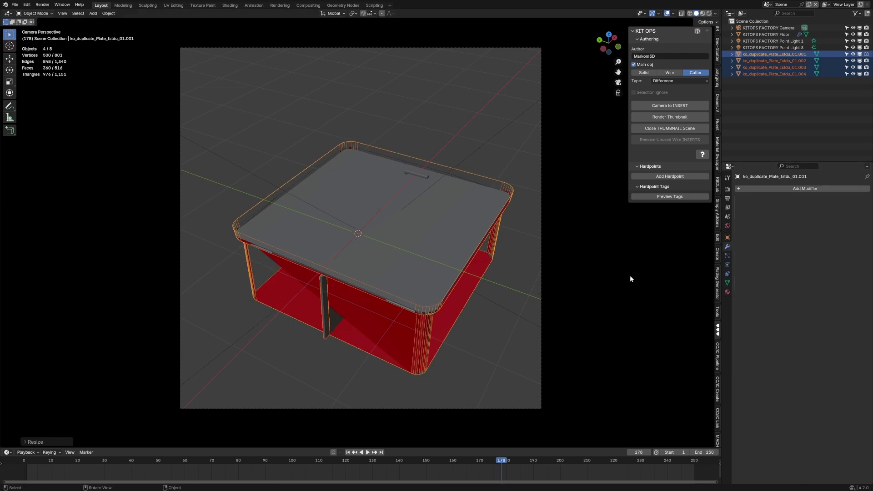
{"action": "left_click", "coordinate": [767, 35]}
{"action": "left_click", "coordinate": [842, 247]}
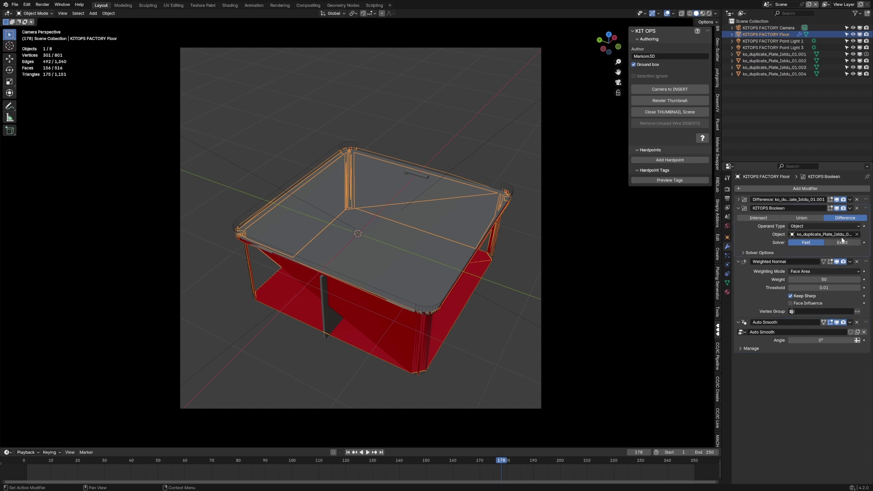
{"action": "left_click", "coordinate": [844, 242]}
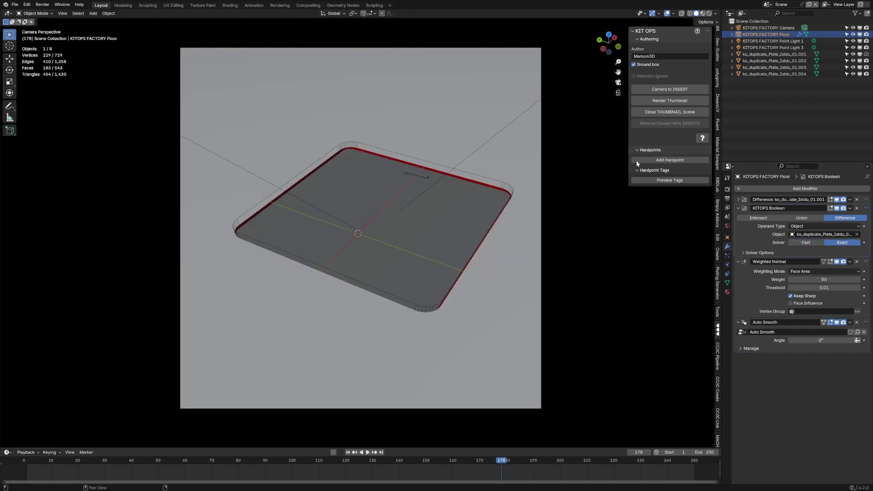
Step: Close the thumbnail scene and save the plate as an INSERT in the M3D - Indust KPACK
{"action": "left_click", "coordinate": [665, 112]}
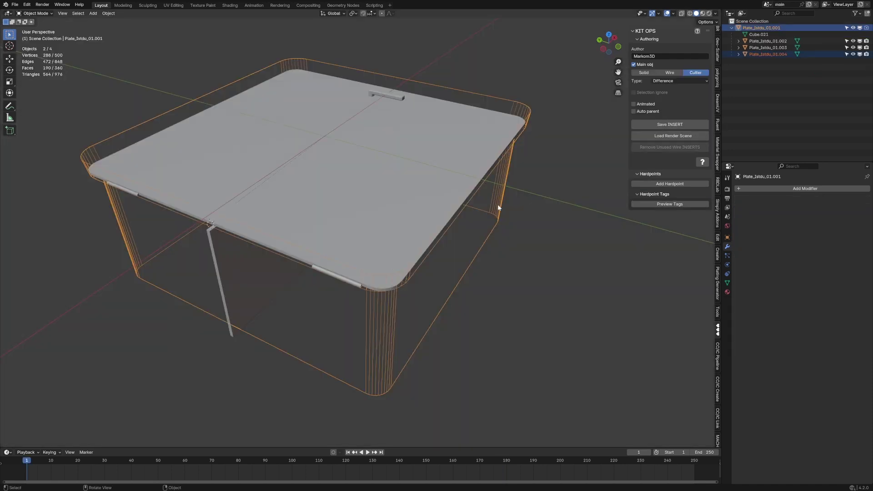
{"action": "left_click", "coordinate": [654, 124]}
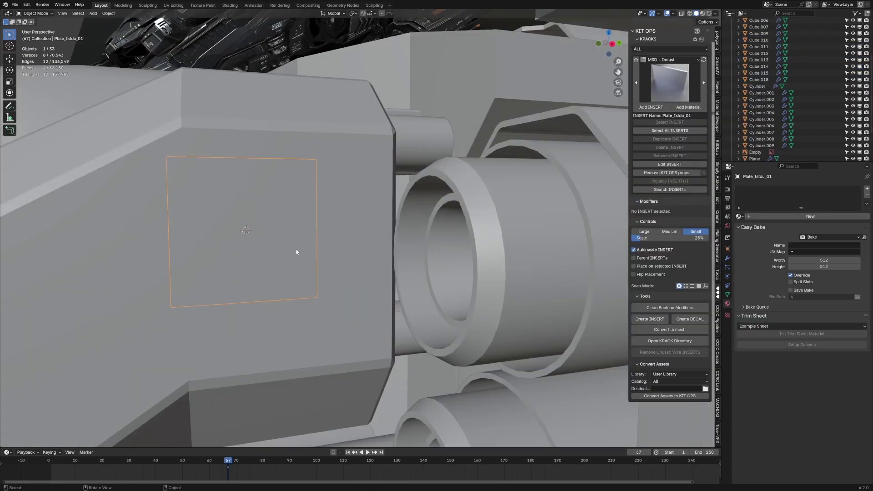
{"action": "scroll", "coordinate": [299, 251], "scroll_direction": "down", "scroll_amount": 2}
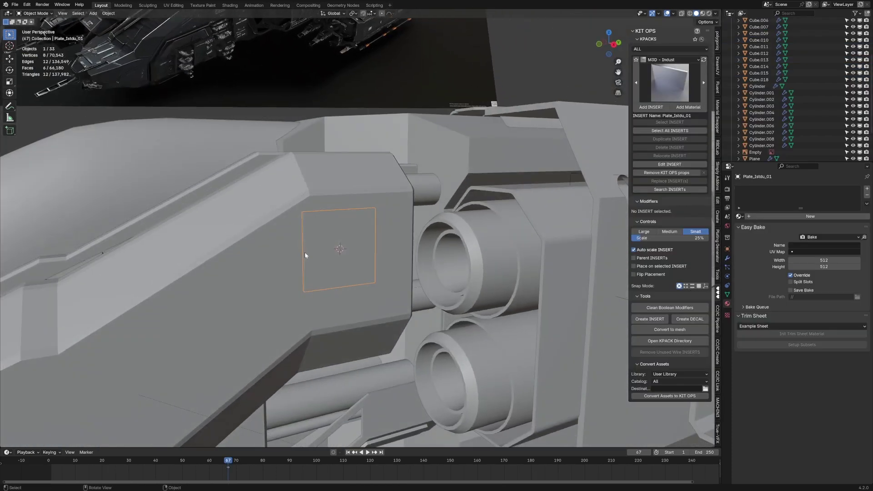
Step: Place the plate INSERT onto hull piece Cube.001 beside the engine nozzles
{"action": "key", "text": "Escape"}
{"action": "left_click", "coordinate": [328, 255]}
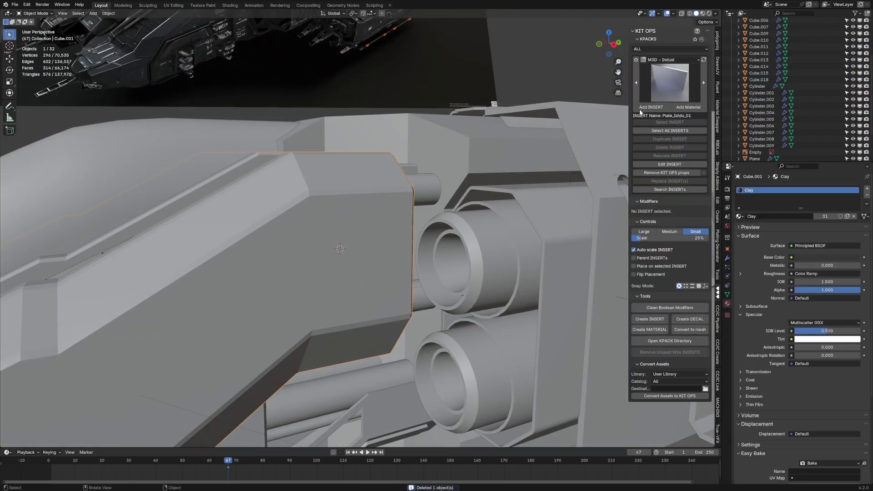
{"action": "left_click", "coordinate": [703, 59]}
{"action": "left_click", "coordinate": [651, 107]}
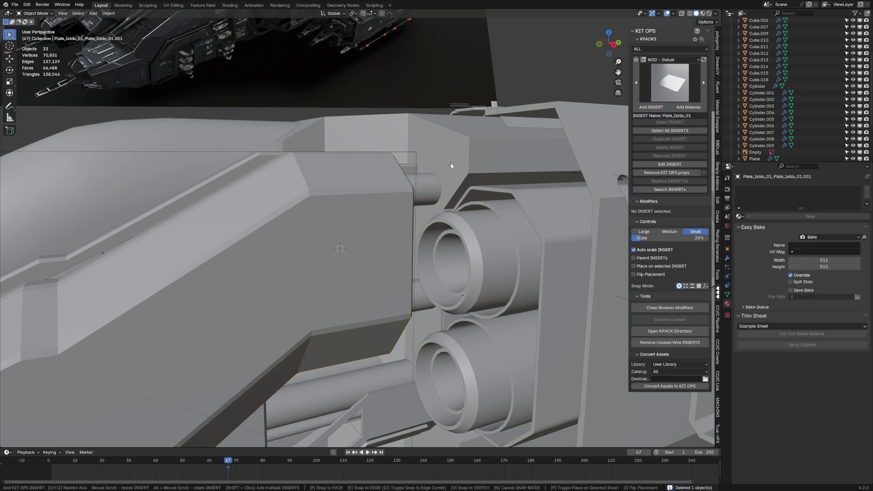
{"action": "left_click", "coordinate": [345, 275]}
Step: Scale the plate insert to 0.444 and shift it slightly along Y
{"action": "key", "text": "s"}
{"action": "left_click", "coordinate": [405, 283]}
{"action": "key", "text": "g"}
{"action": "key", "text": "x"}
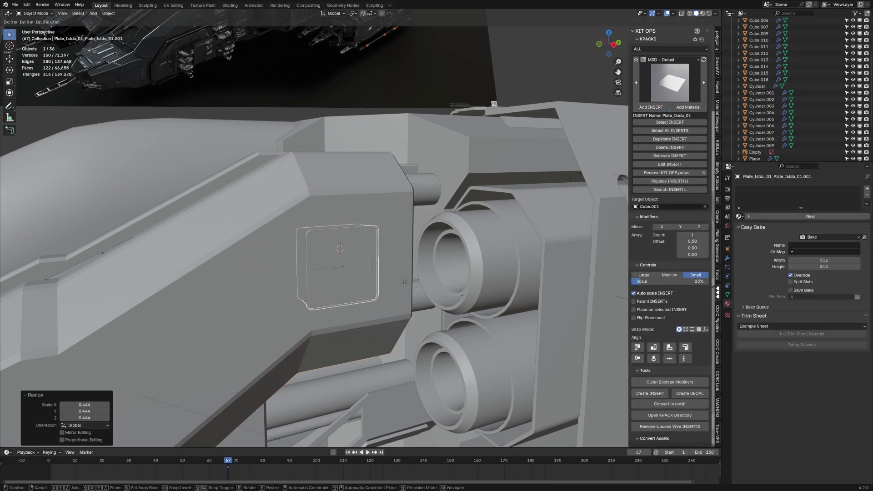
{"action": "key", "text": "y"}
{"action": "left_click", "coordinate": [403, 274]}
{"action": "scroll", "coordinate": [402, 272], "scroll_direction": "up", "scroll_amount": 6}
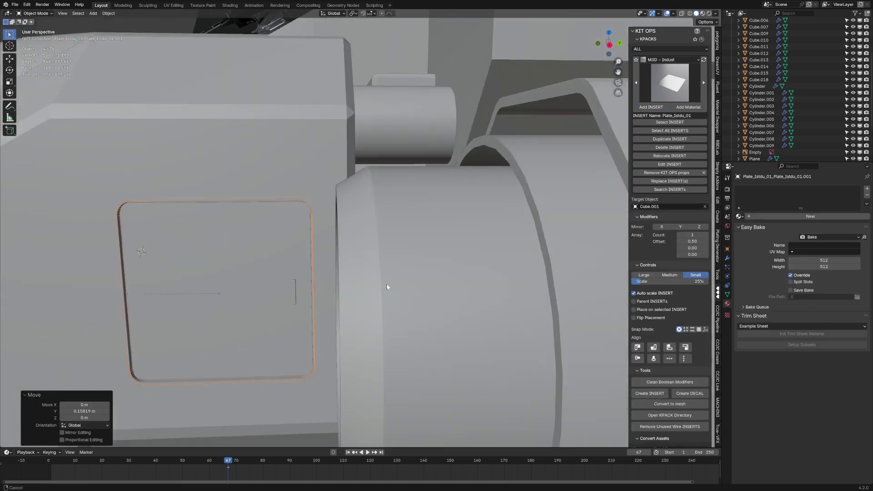
Step: Test-rotate one plate piece on Z like a hatch, then undo the rotation
{"action": "left_click", "coordinate": [378, 253]}
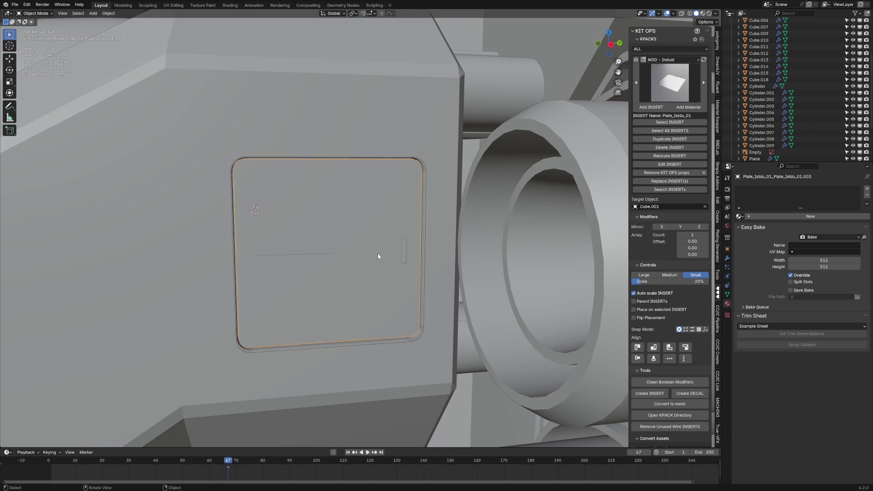
{"action": "key", "text": "r"}
{"action": "key", "text": "z"}
{"action": "left_click", "coordinate": [330, 312]}
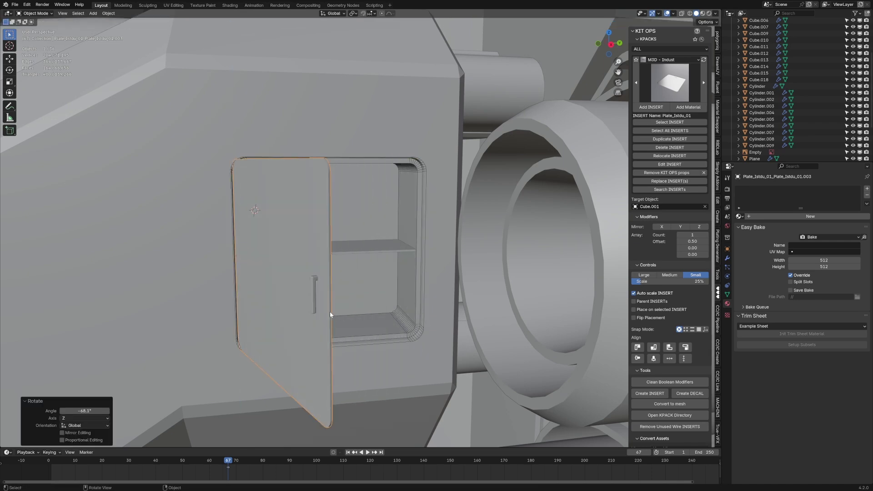
{"action": "middle_click_drag", "start_coordinate": [329, 312], "coordinate": [334, 283]}
{"action": "key", "text": "ctrl+z"}
{"action": "scroll", "coordinate": [334, 284], "scroll_direction": "down", "scroll_amount": 2}
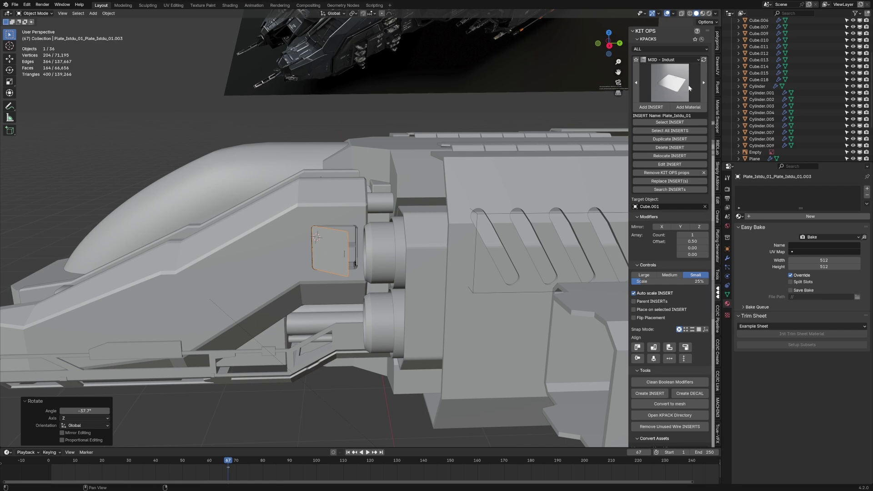
Step: Delete the Plate_Istdu_01 collection hierarchy, leaving the L-shaped recess in the hull panel
{"action": "middle_click_drag", "start_coordinate": [493, 343], "coordinate": [475, 352]}
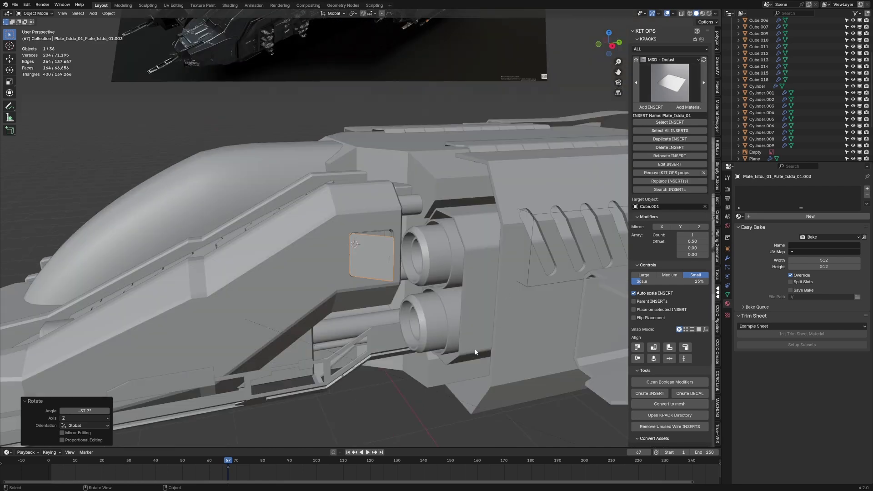
{"action": "left_click", "coordinate": [351, 261]}
{"action": "left_click", "coordinate": [351, 261]}
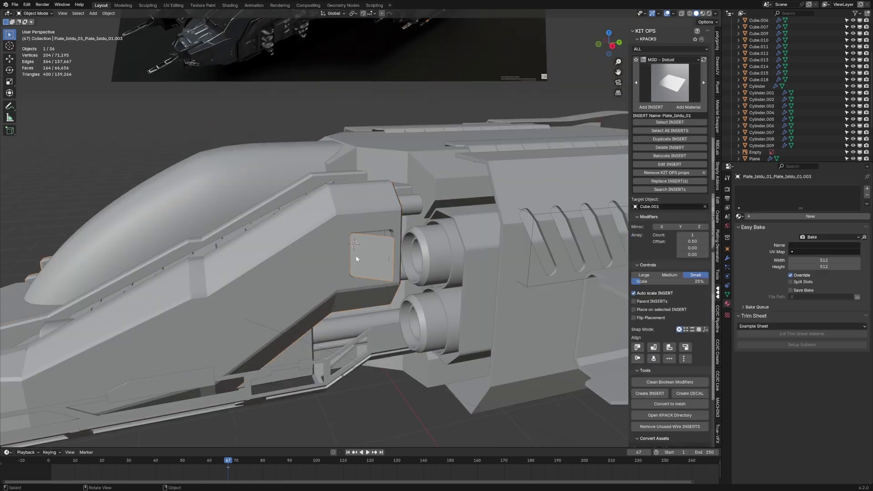
{"action": "scroll", "coordinate": [772, 102], "scroll_direction": "down", "scroll_amount": 5}
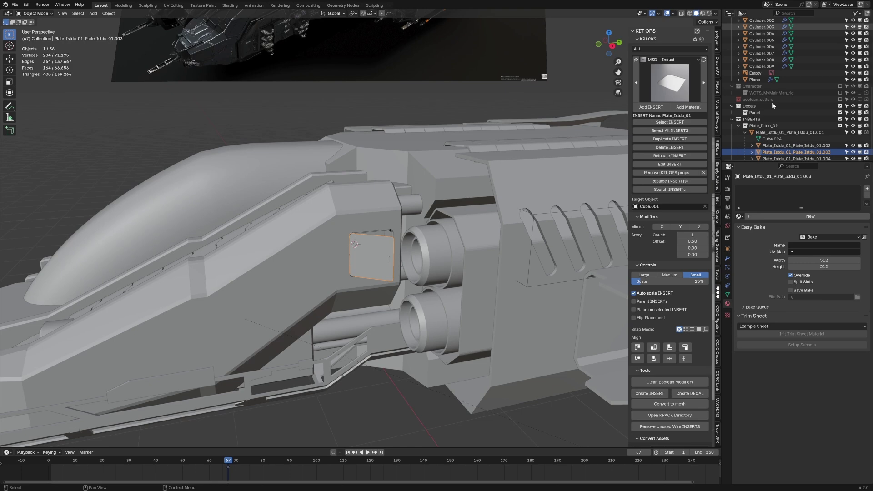
{"action": "left_click", "coordinate": [758, 125]}
{"action": "right_click", "coordinate": [758, 126]}
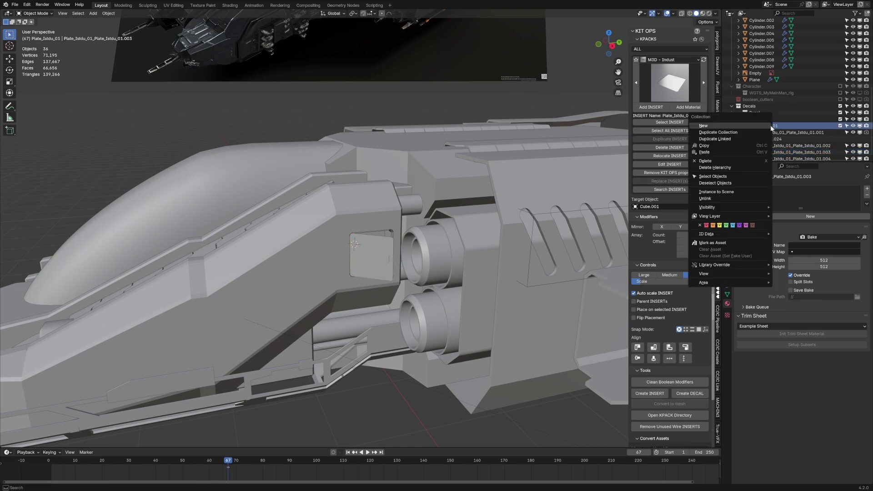
{"action": "left_click", "coordinate": [746, 167]}
{"action": "middle_click_drag", "start_coordinate": [368, 226], "coordinate": [415, 259]}
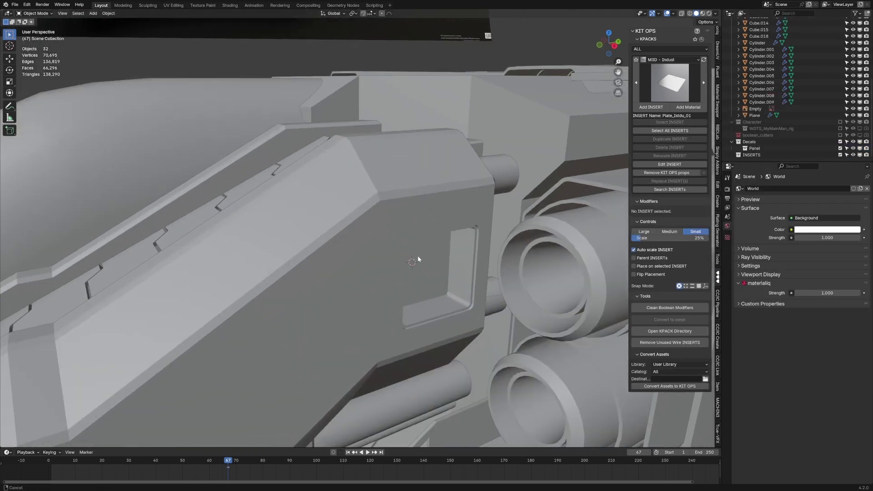
{"action": "scroll", "coordinate": [247, 137], "scroll_direction": "up", "scroll_amount": 4}
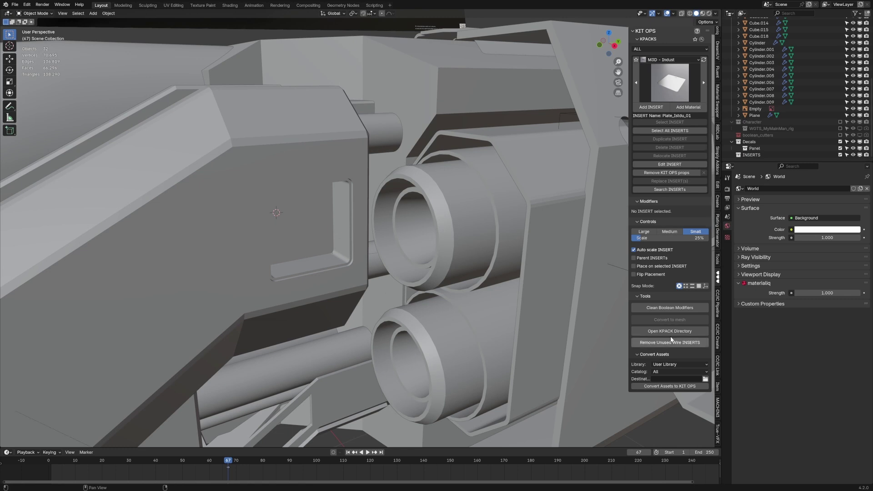
Step: Clean the leftover boolean recess off the hull, then browse the M3D - Console inserts
{"action": "left_click", "coordinate": [666, 308]}
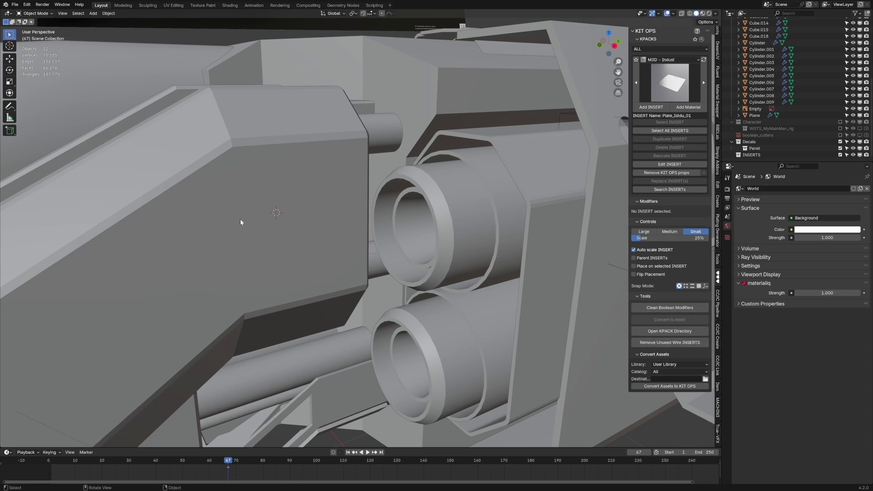
{"action": "left_click", "coordinate": [672, 60]}
{"action": "left_click", "coordinate": [665, 129]}
{"action": "left_click", "coordinate": [661, 93]}
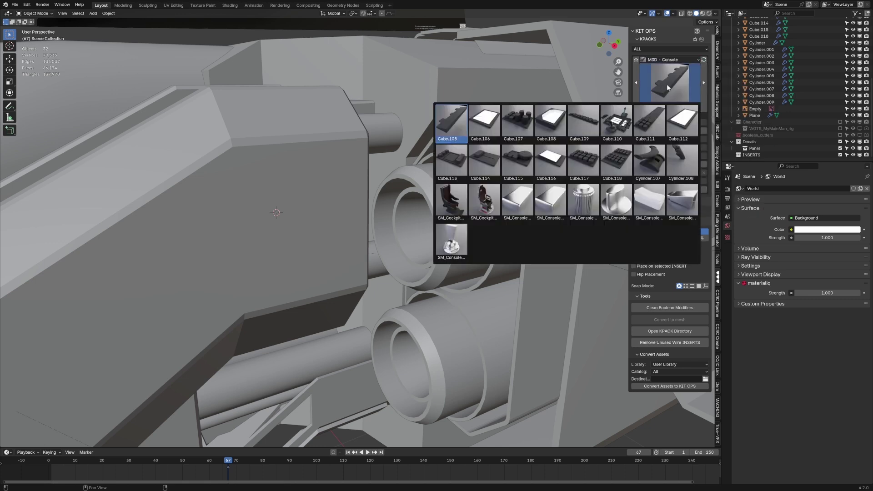
Step: Make M3D - Shaper the active KPACK and view the slotted hull section
{"action": "left_click", "coordinate": [671, 60]}
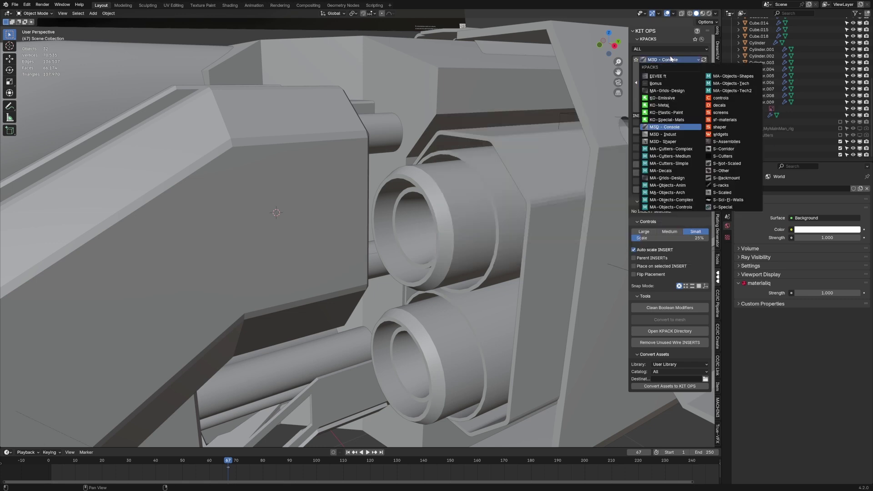
{"action": "left_click", "coordinate": [665, 141]}
{"action": "left_click", "coordinate": [668, 94]}
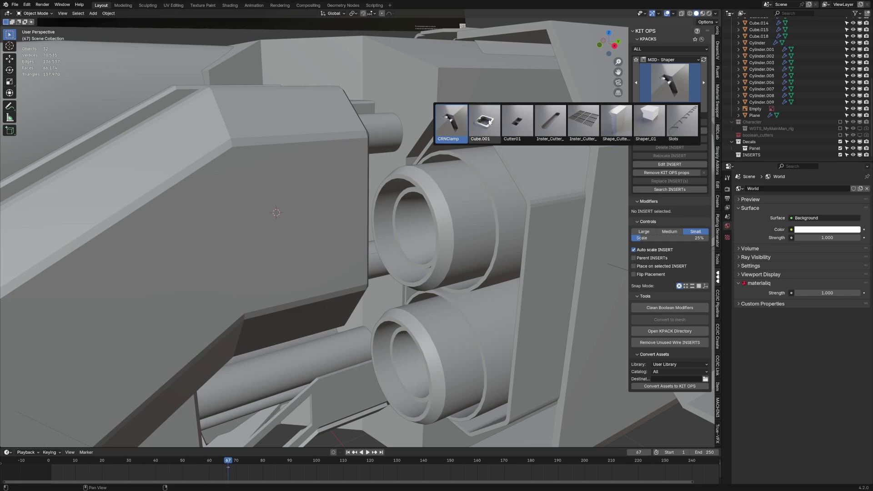
{"action": "scroll", "coordinate": [482, 281], "scroll_direction": "down", "scroll_amount": 1}
{"action": "middle_click_drag", "start_coordinate": [484, 280], "coordinate": [452, 137]}
Step: Add the square-frame Shaper insert to hull piece Cube.005 and place it on the panel
{"action": "left_click", "coordinate": [355, 179]}
{"action": "left_click", "coordinate": [670, 84]}
{"action": "left_click", "coordinate": [643, 121]}
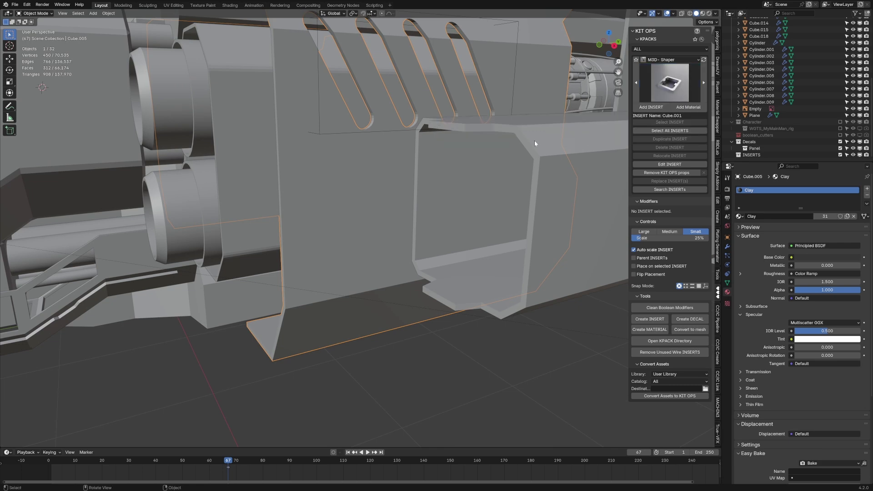
{"action": "left_click", "coordinate": [651, 107]}
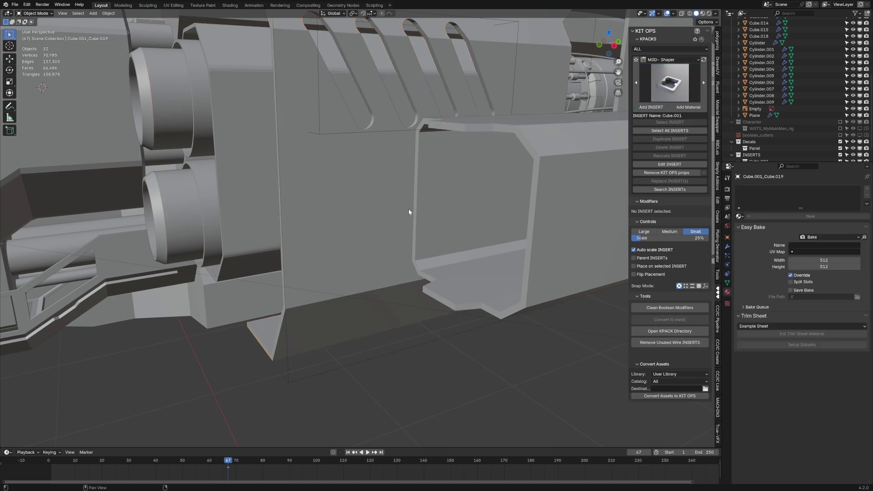
{"action": "left_click", "coordinate": [346, 223]}
{"action": "middle_click_drag", "start_coordinate": [432, 358], "coordinate": [381, 208]}
Step: Lower the square-frame insert along Z and scale it to 0.647
{"action": "left_click", "coordinate": [381, 207]}
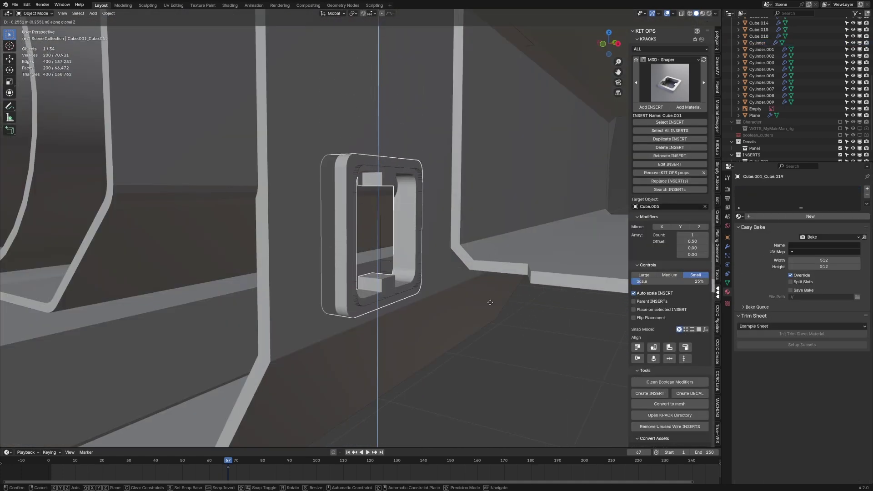
{"action": "left_click", "coordinate": [518, 304]}
{"action": "key", "text": "s"}
{"action": "left_click", "coordinate": [458, 282]}
{"action": "middle_click_drag", "start_coordinate": [459, 282], "coordinate": [387, 324]}
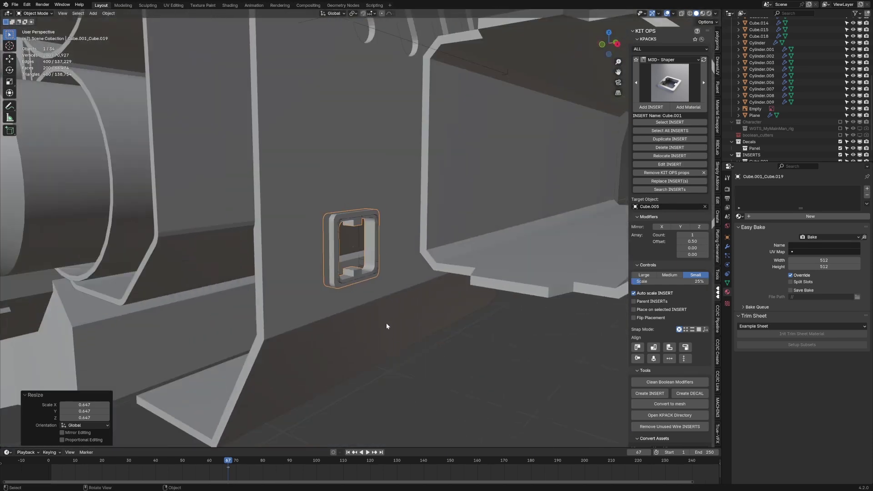